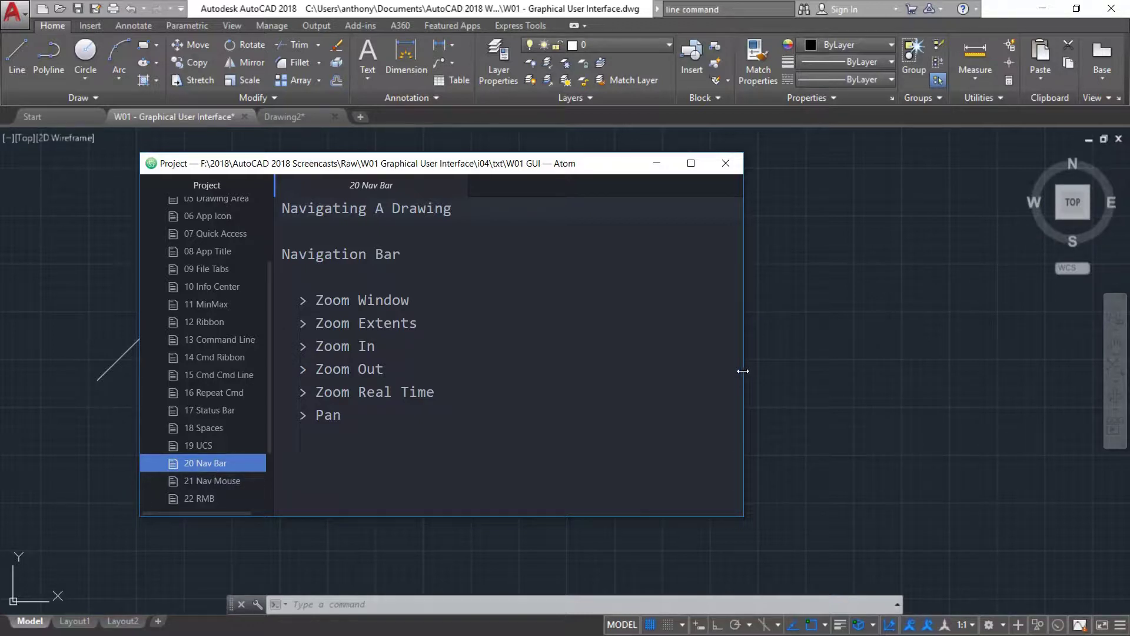
# Narrow the Atom notes window and move it clear of the three diagonal lines in the drawing
pyautogui.moveTo(743, 370); pyautogui.dragTo(469, 372)
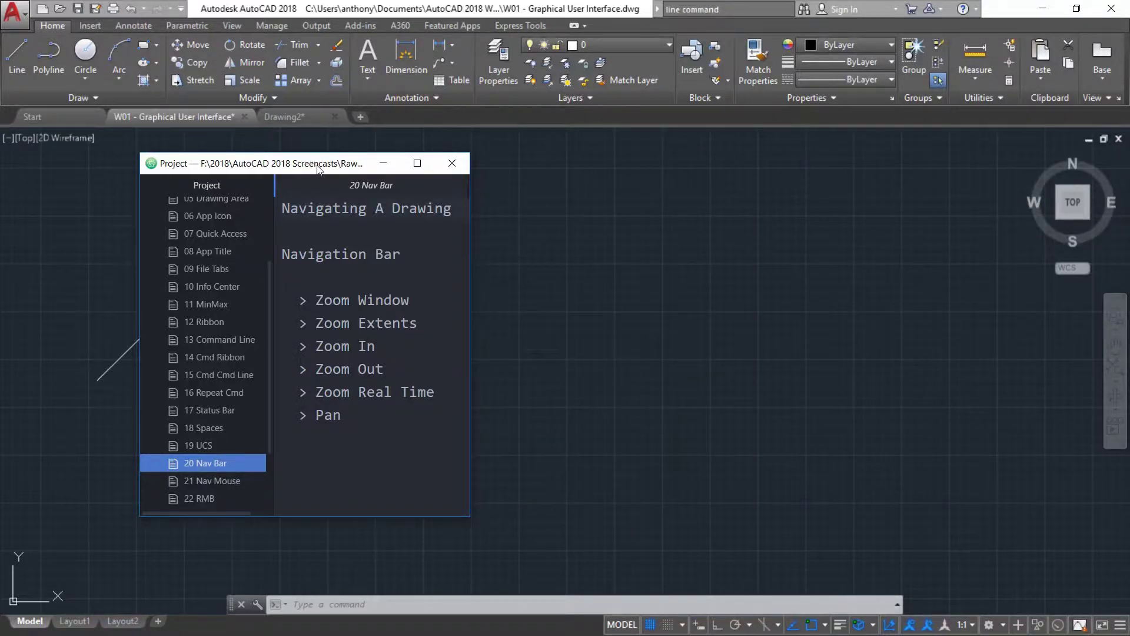
pyautogui.moveTo(318, 169)
pyautogui.mouseDown()
pyautogui.moveTo(695, 203)
pyautogui.moveTo(822, 175)
pyautogui.mouseUp()
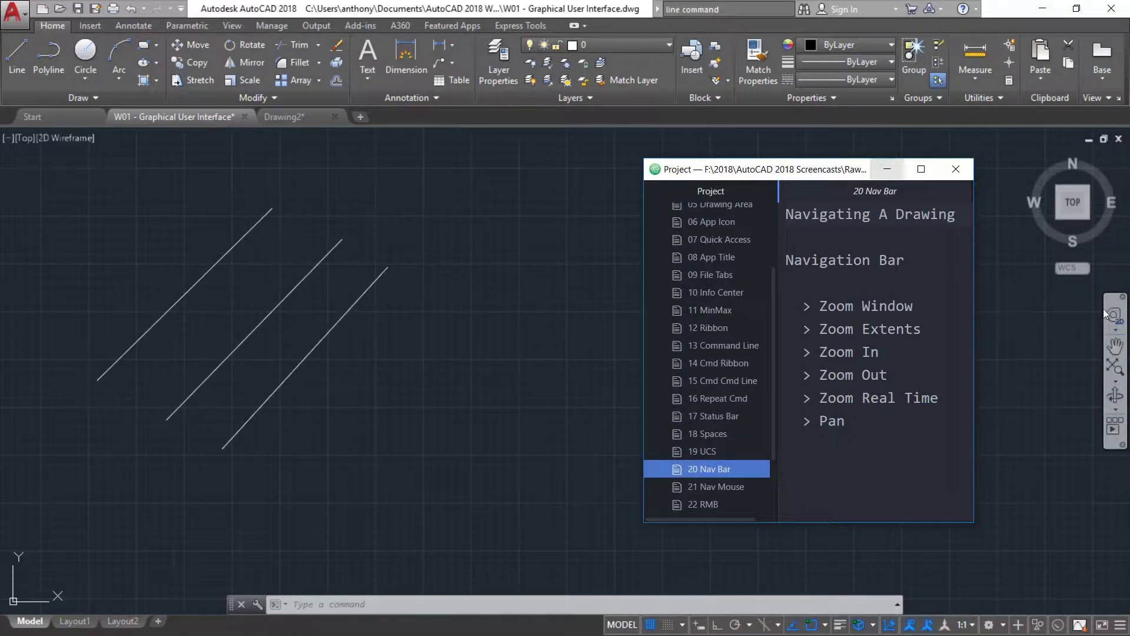
pyautogui.moveTo(827, 171); pyautogui.dragTo(839, 160)
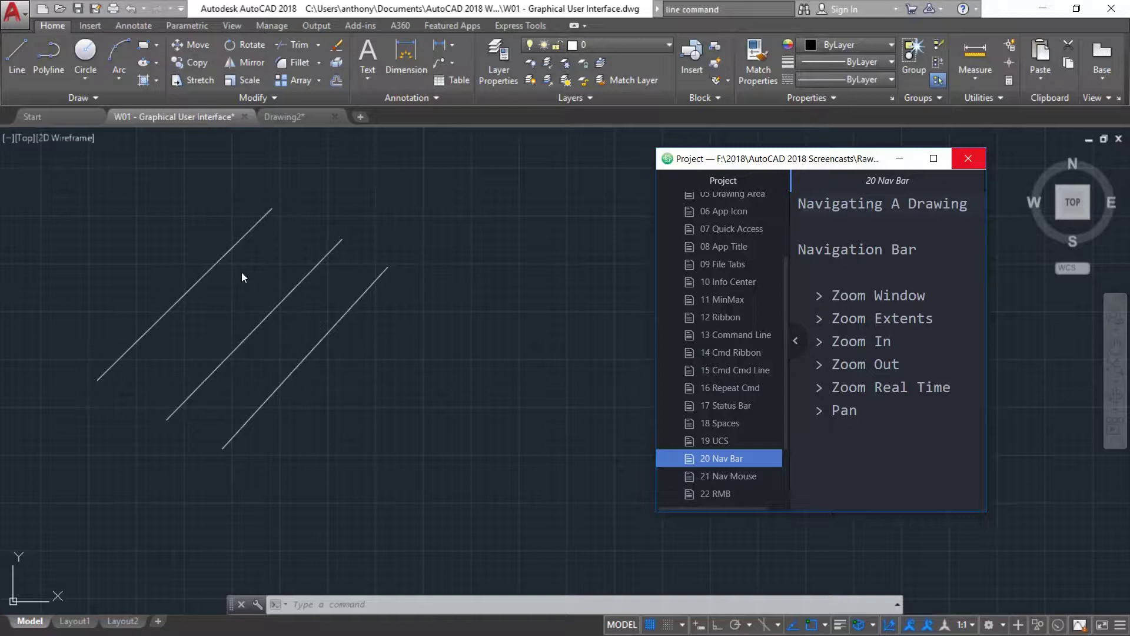
# Fit all three diagonal lines in the view with Zoom Extents
pyautogui.click(1112, 365)
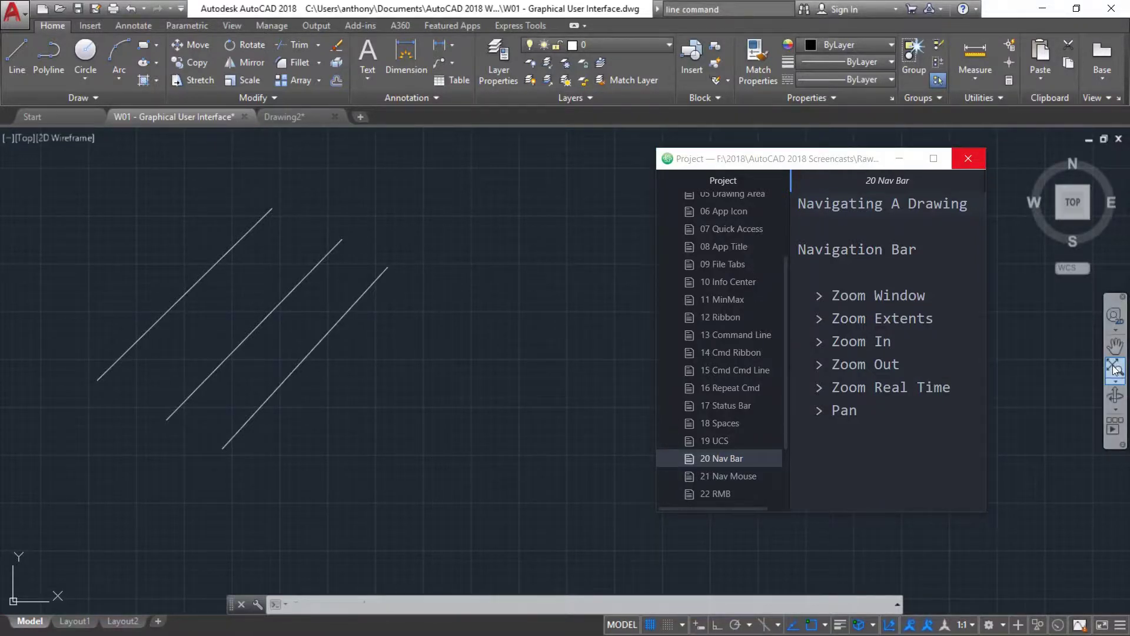
pyautogui.click(1114, 367)
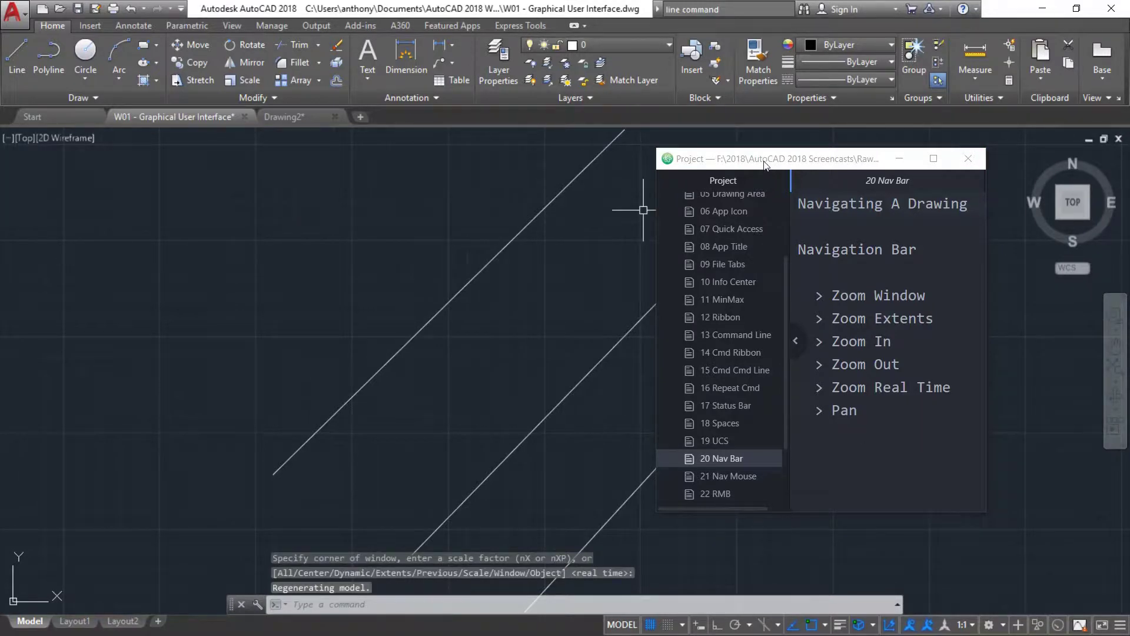
# Move the notes window off the lines, hide its project tree and narrow it to fit the Nav Bar list
pyautogui.moveTo(767, 167); pyautogui.dragTo(1129, 210)
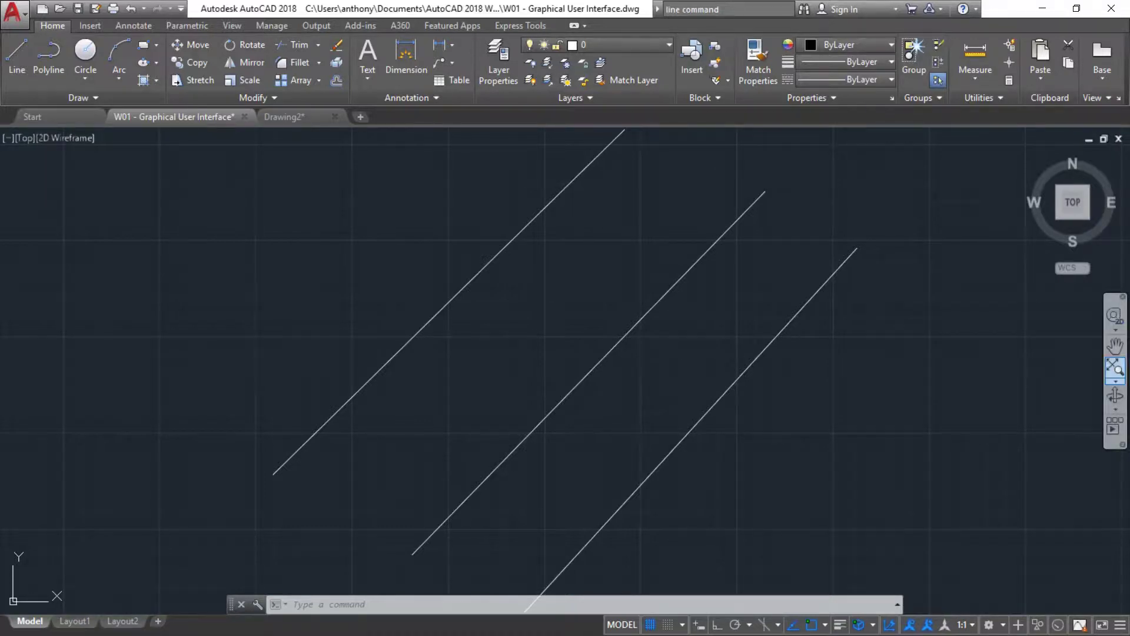
pyautogui.moveTo(1129, 248); pyautogui.dragTo(200, 161)
pyautogui.click(136, 351)
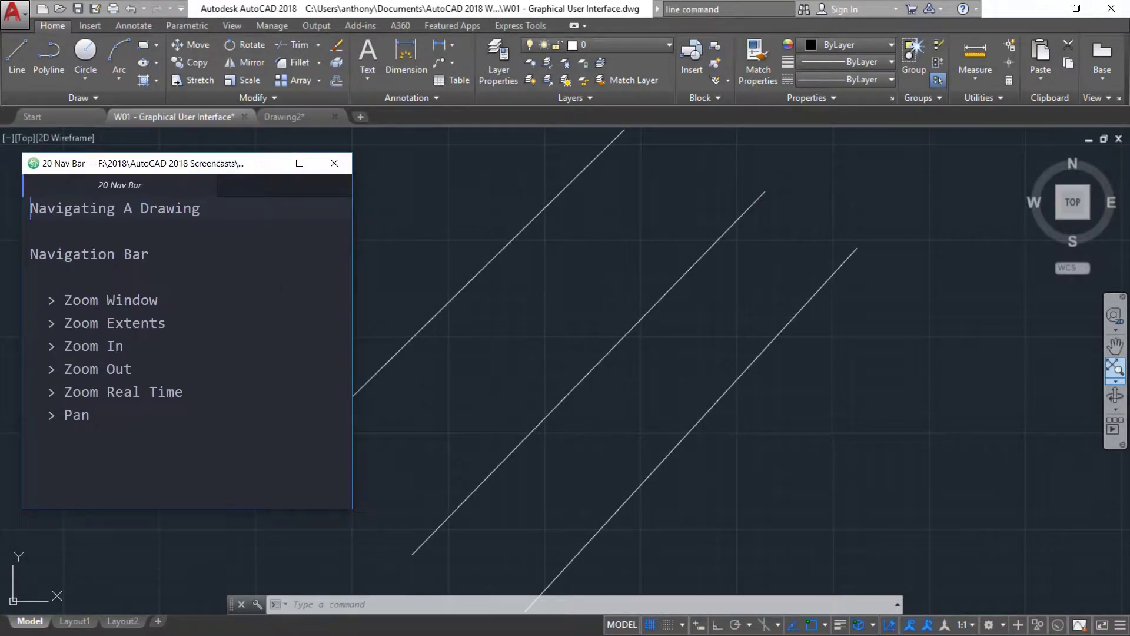
pyautogui.moveTo(355, 301); pyautogui.dragTo(262, 300)
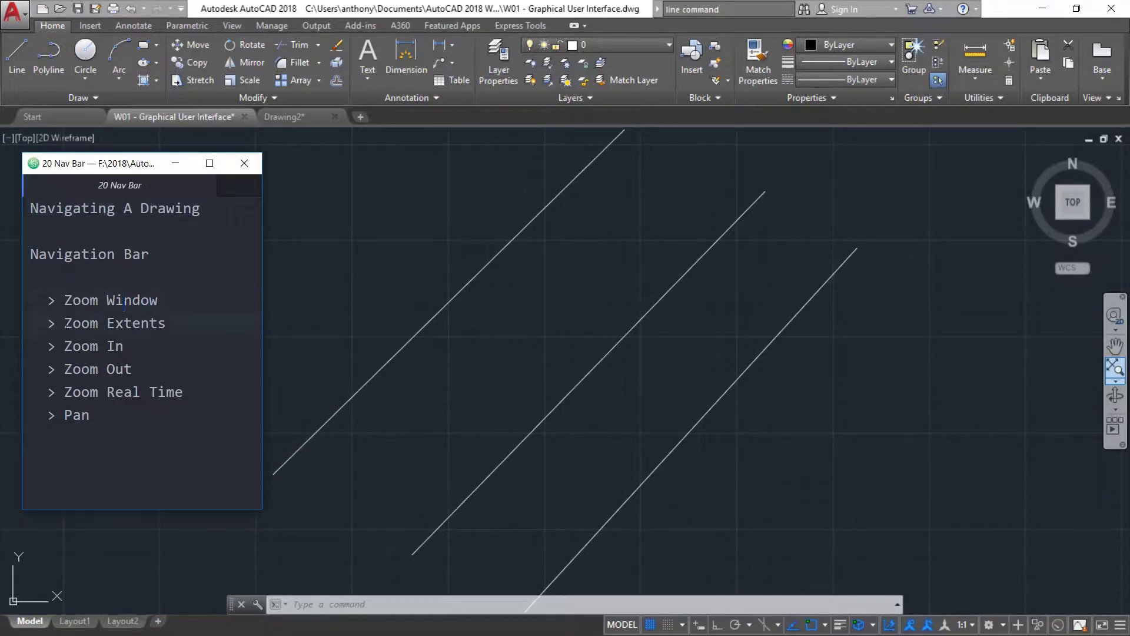
pyautogui.moveTo(64, 323); pyautogui.dragTo(167, 323)
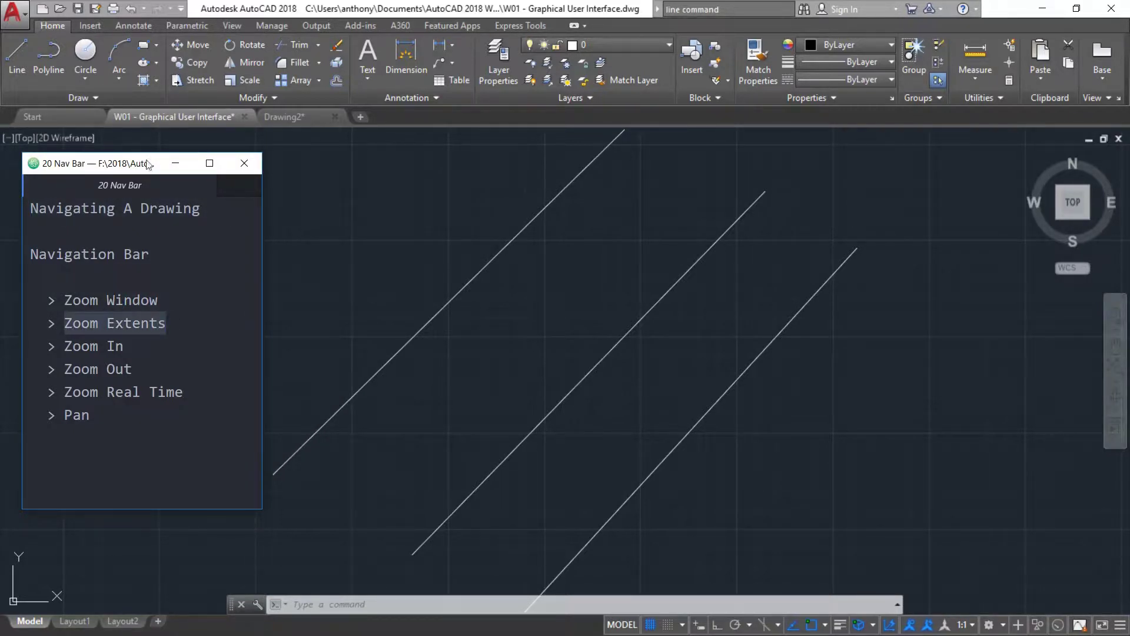
pyautogui.moveTo(143, 165); pyautogui.dragTo(135, 166)
pyautogui.click(115, 301)
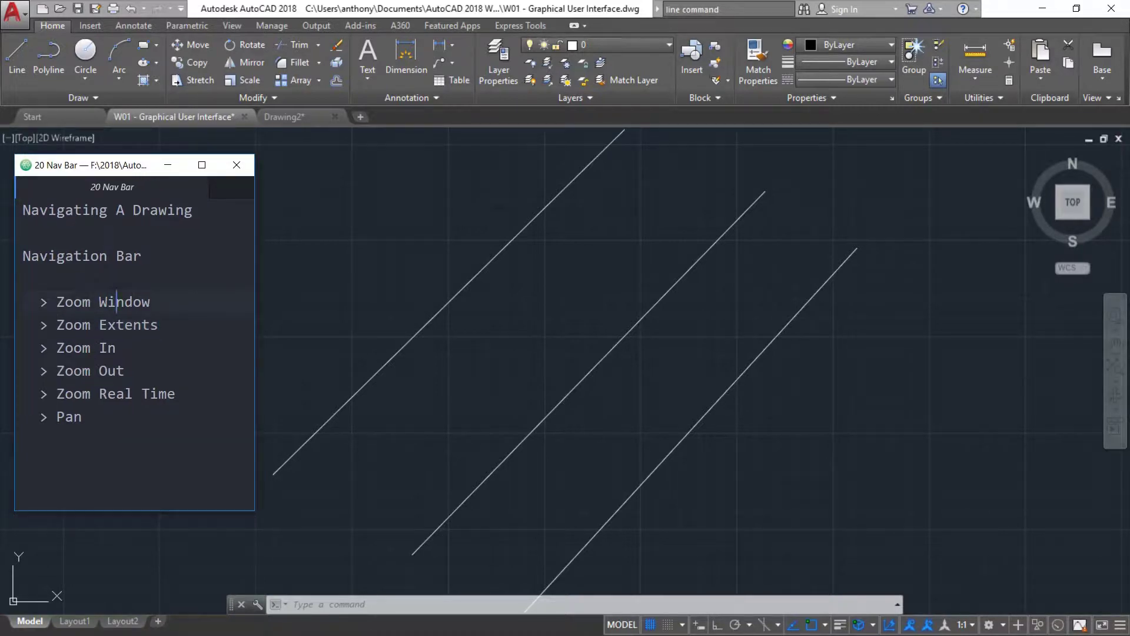
# Use Zoom Window to magnify a rectangular area around the upper part of the leftmost diagonal line
pyautogui.click(1116, 386)
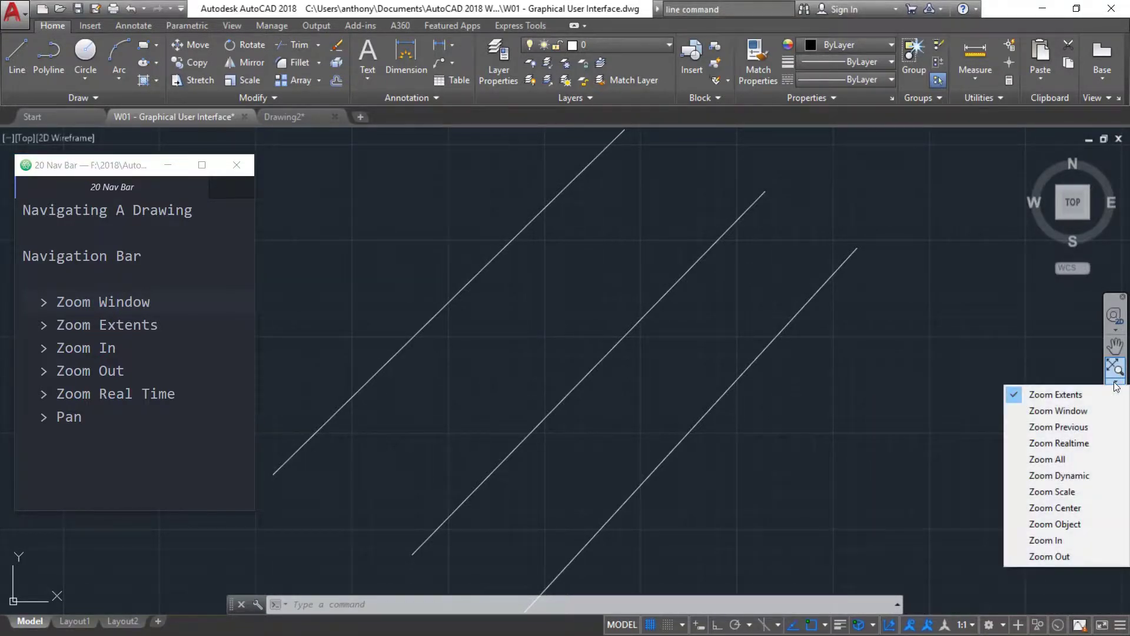
pyautogui.click(1069, 412)
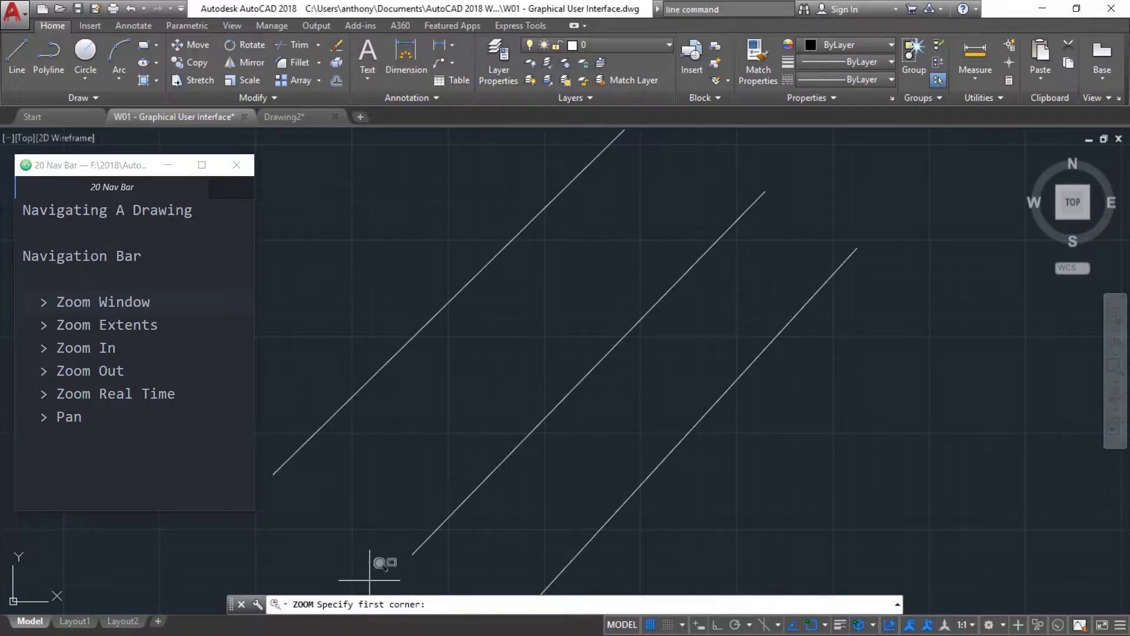
pyautogui.click(264, 141)
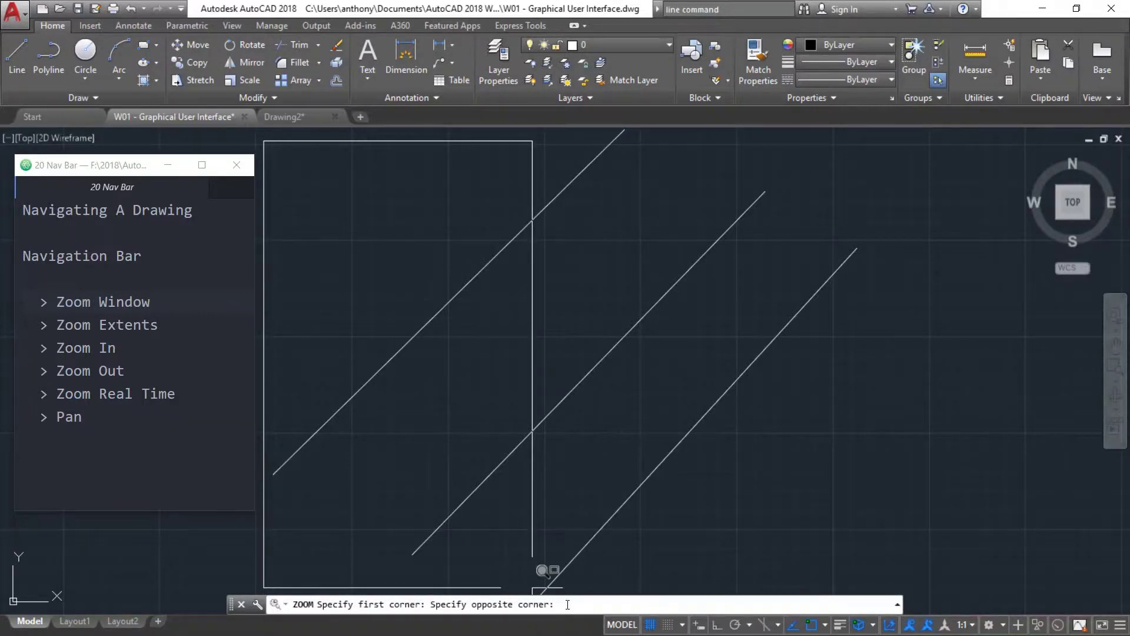
pyautogui.click(689, 340)
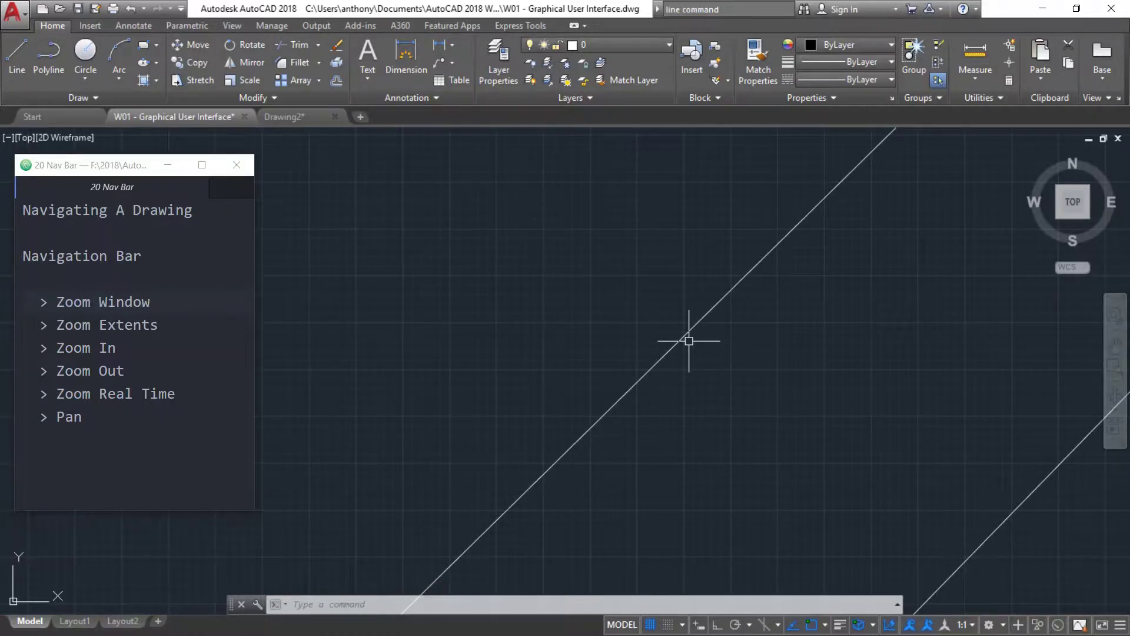
# Magnify the drawing by one increment with Zoom In and reverse it with Zoom Out
pyautogui.click(107, 325)
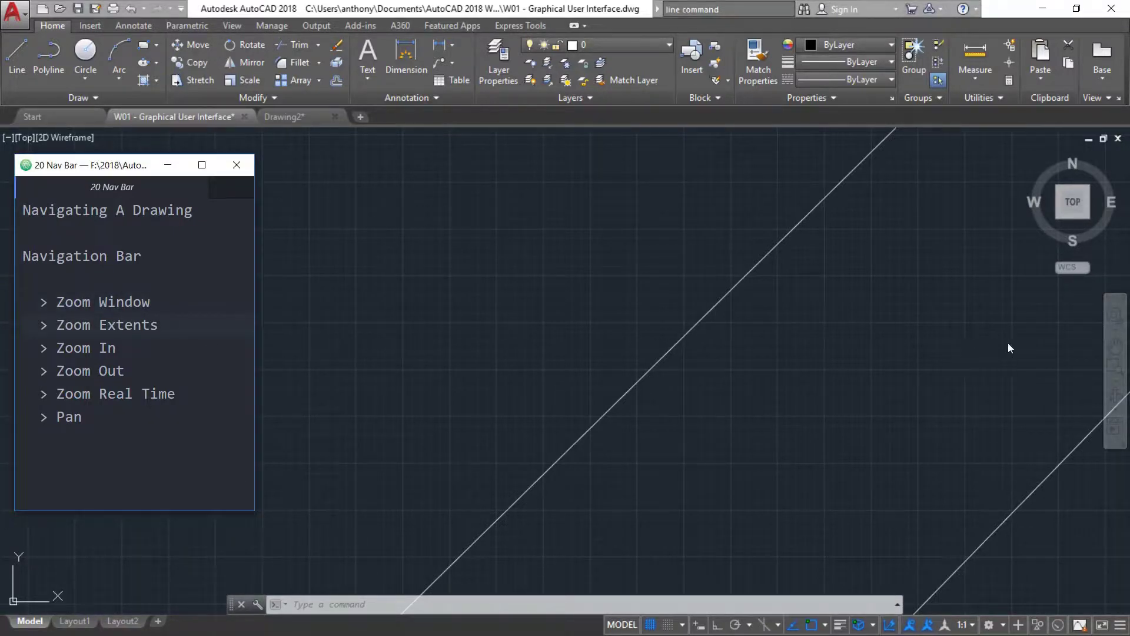
pyautogui.click(1116, 384)
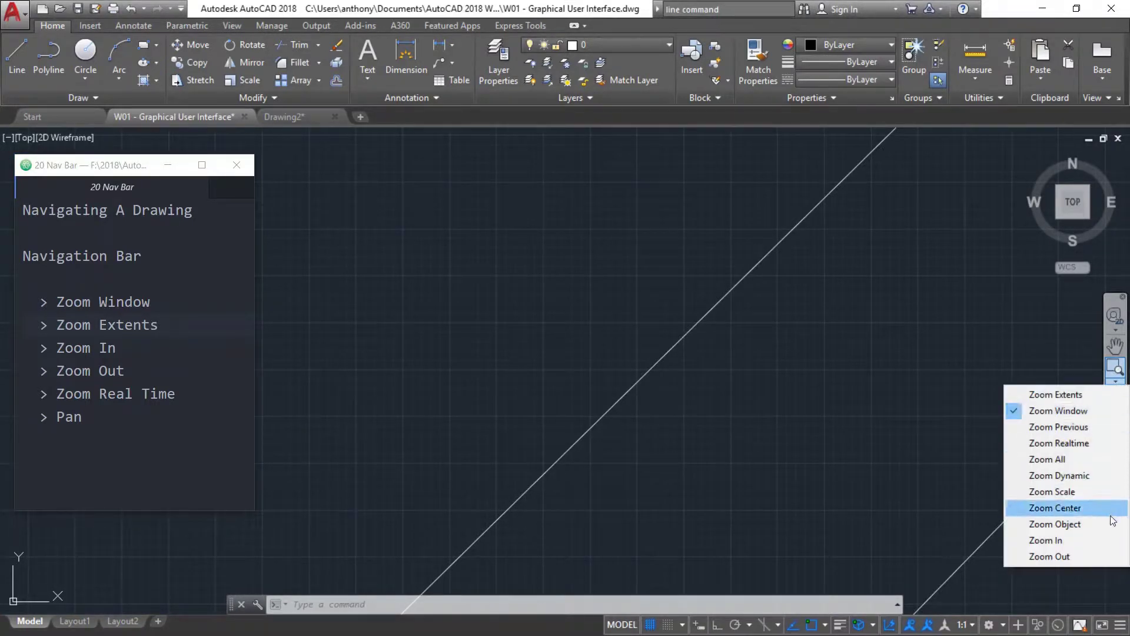
pyautogui.click(1095, 540)
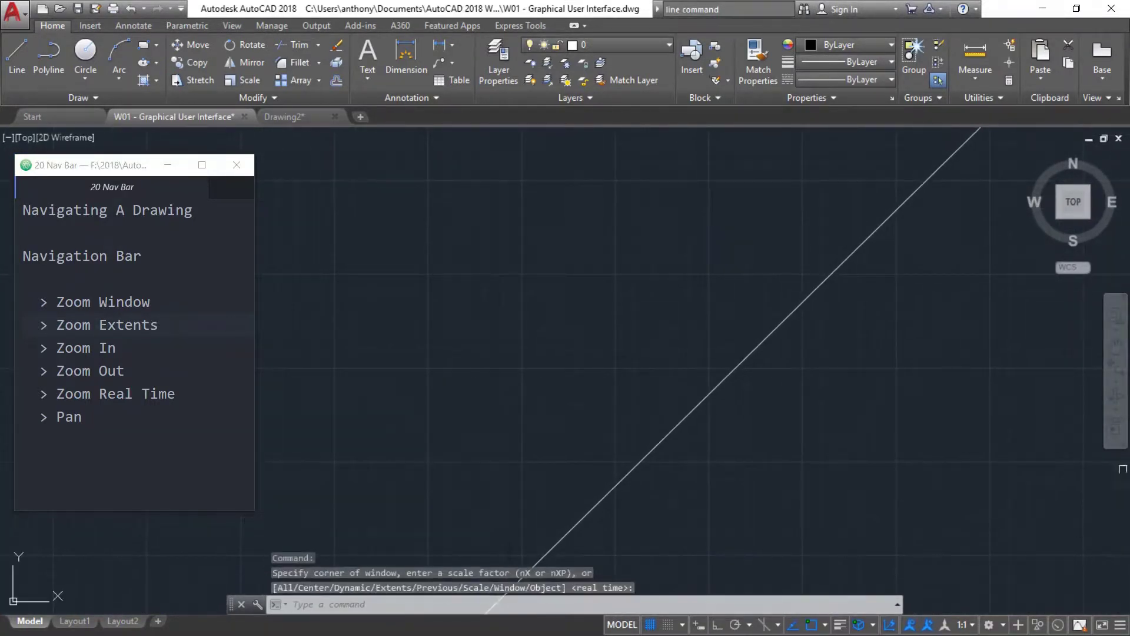
pyautogui.click(1116, 382)
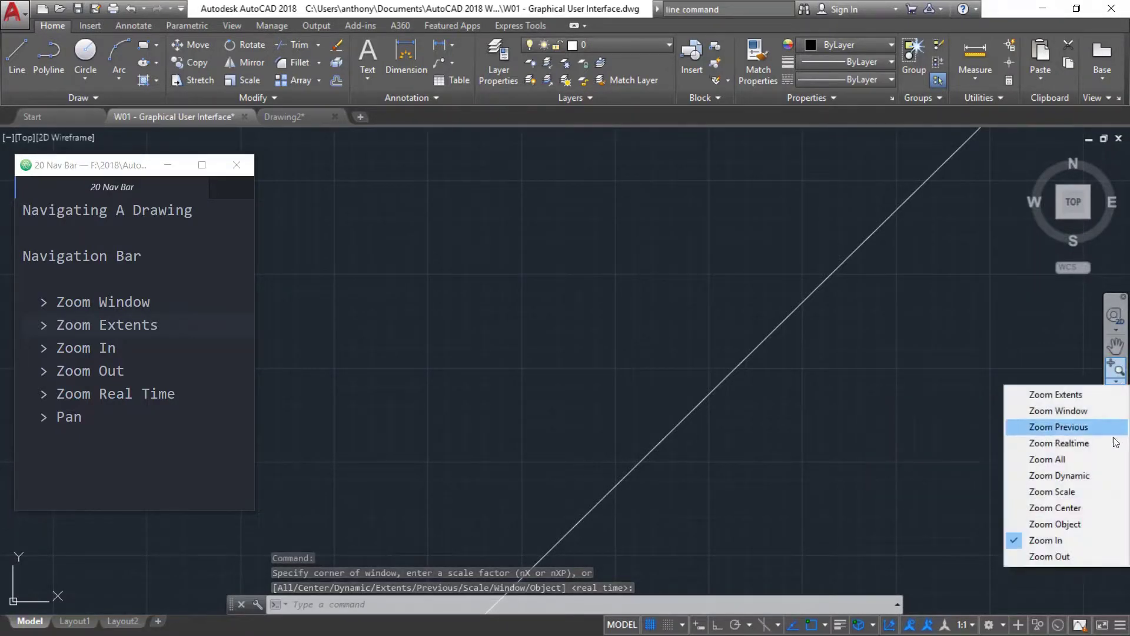
pyautogui.click(1089, 555)
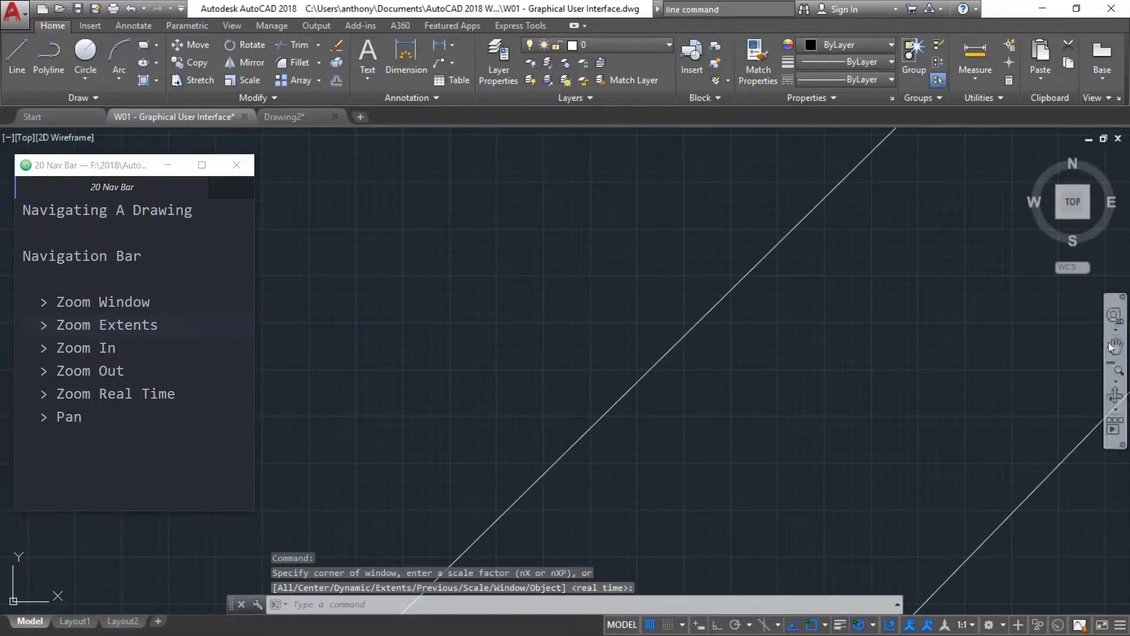
# Use Zoom Realtime to zoom out until the upper ends of all three lines are in view, and exit the command
pyautogui.click(1118, 388)
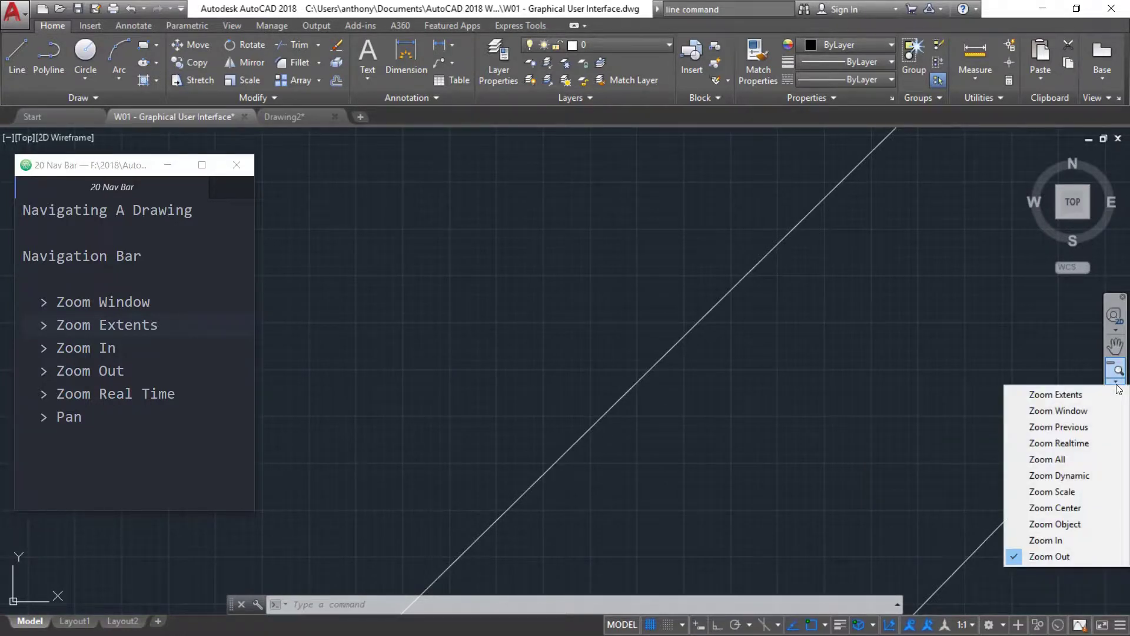
pyautogui.click(1085, 445)
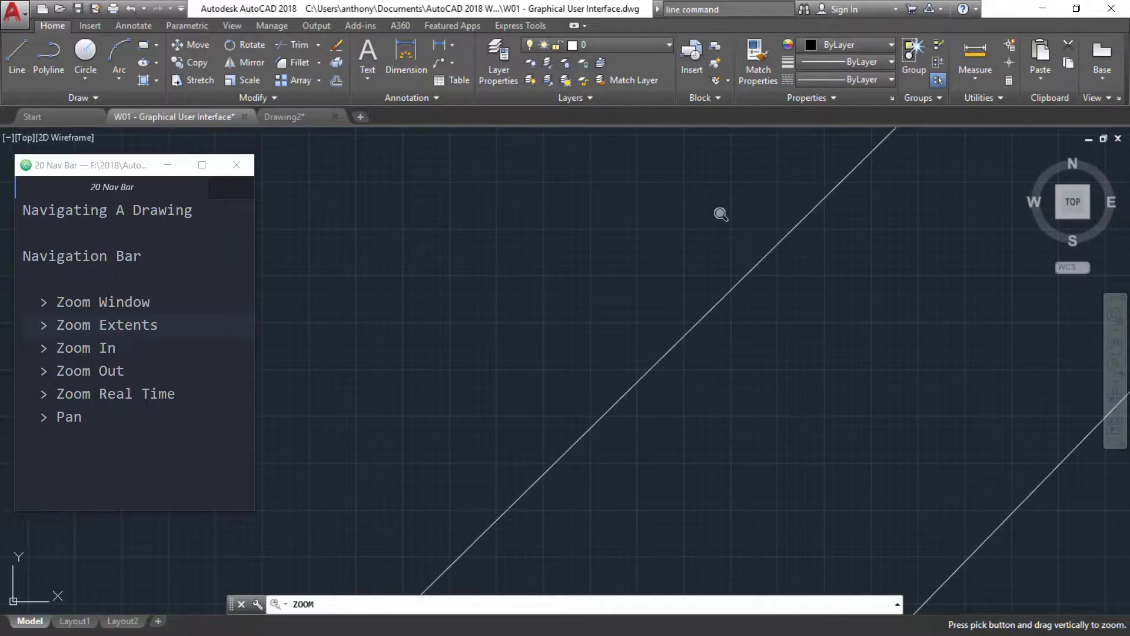
pyautogui.moveTo(722, 214)
pyautogui.mouseDown()
pyautogui.moveTo(767, 484)
pyautogui.moveTo(762, 589)
pyautogui.moveTo(744, 560)
pyautogui.mouseUp()
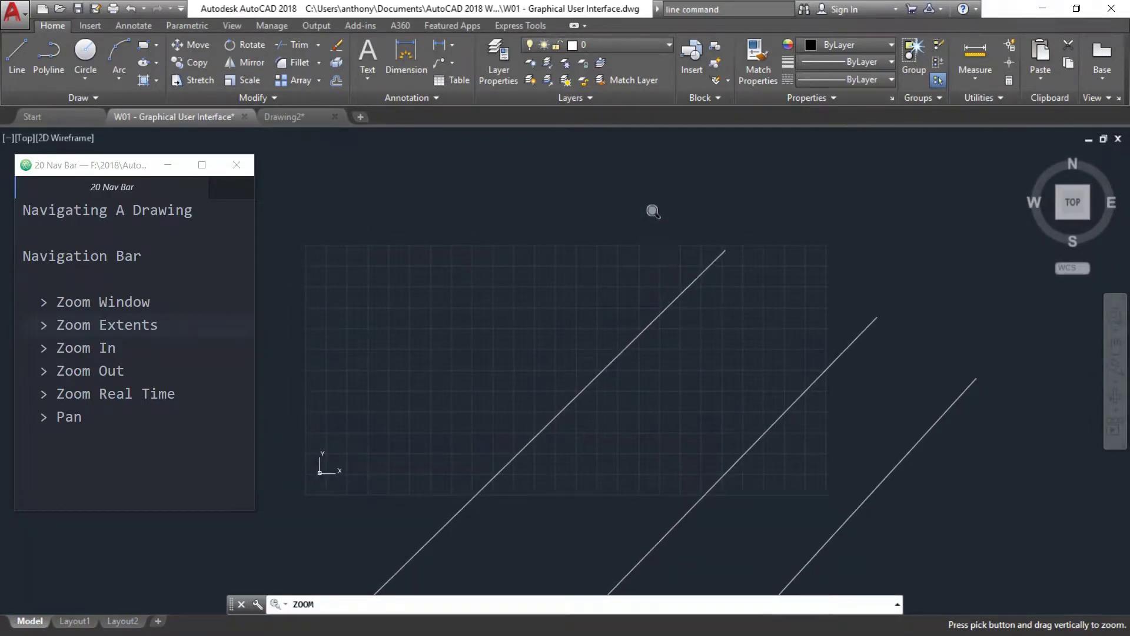
pyautogui.moveTo(652, 259); pyautogui.dragTo(652, 440)
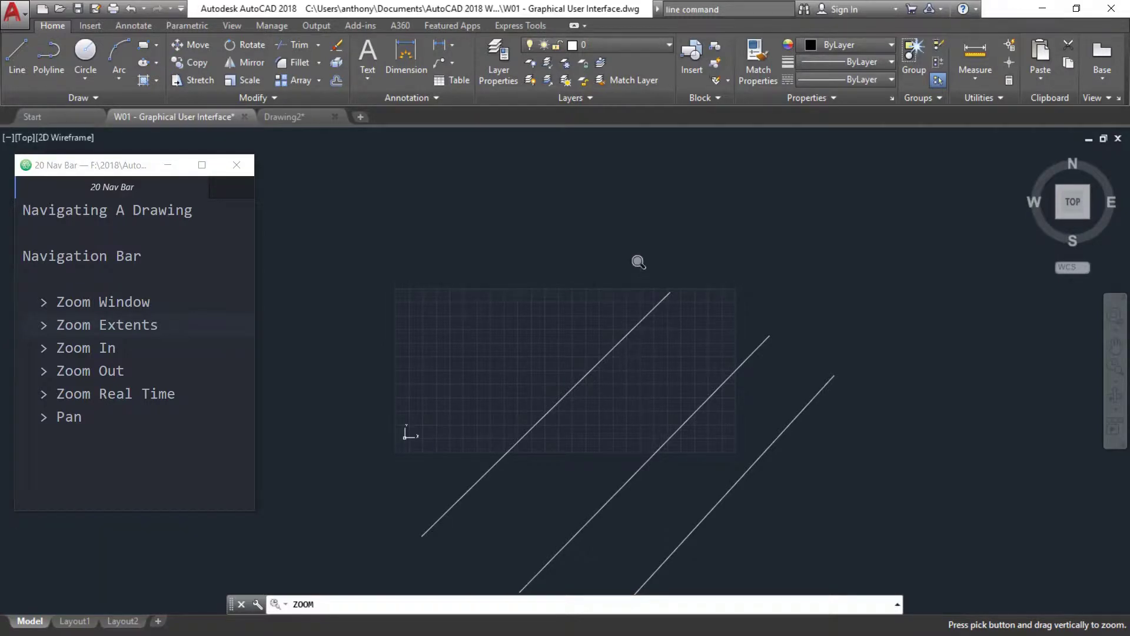
pyautogui.rightClick(676, 219)
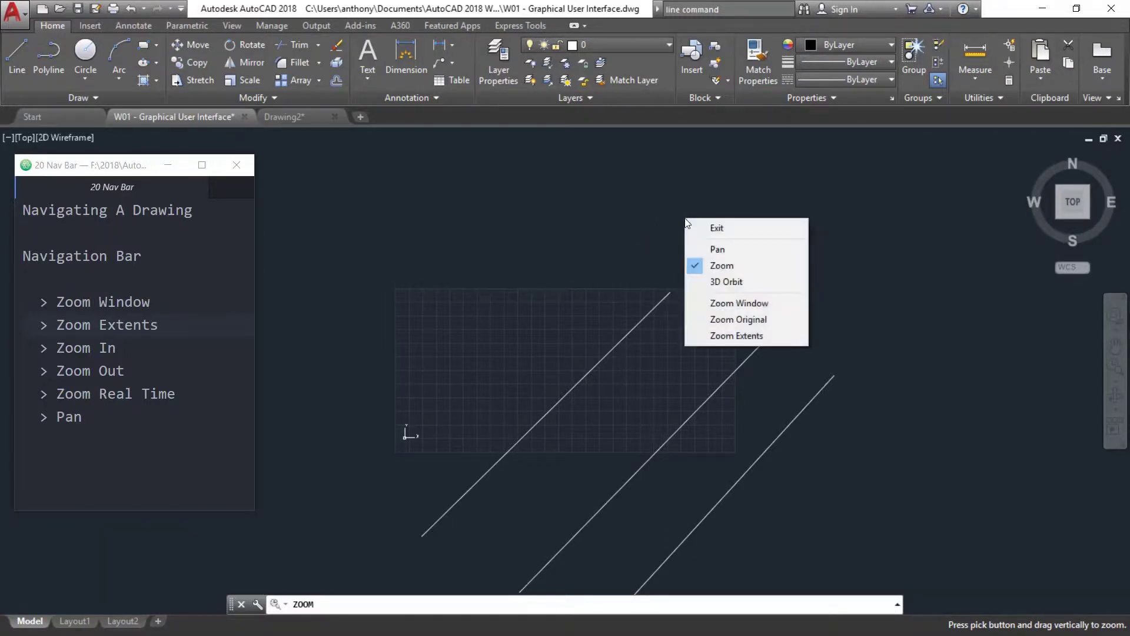
pyautogui.click(716, 227)
pyautogui.rightClick(815, 229)
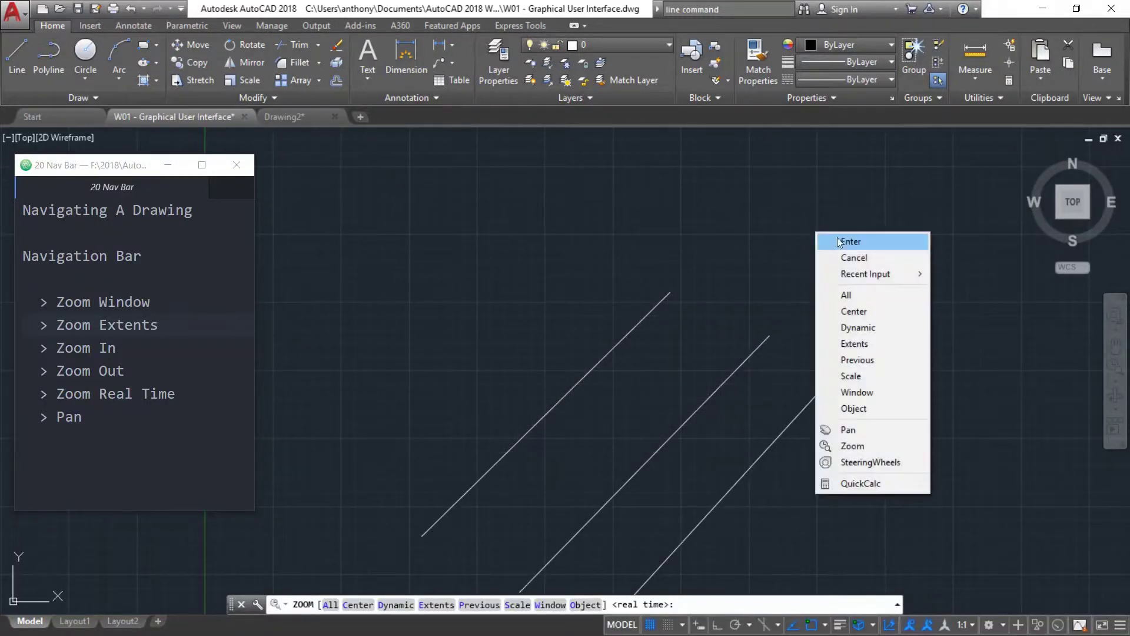
pyautogui.click(842, 239)
pyautogui.rightClick(841, 241)
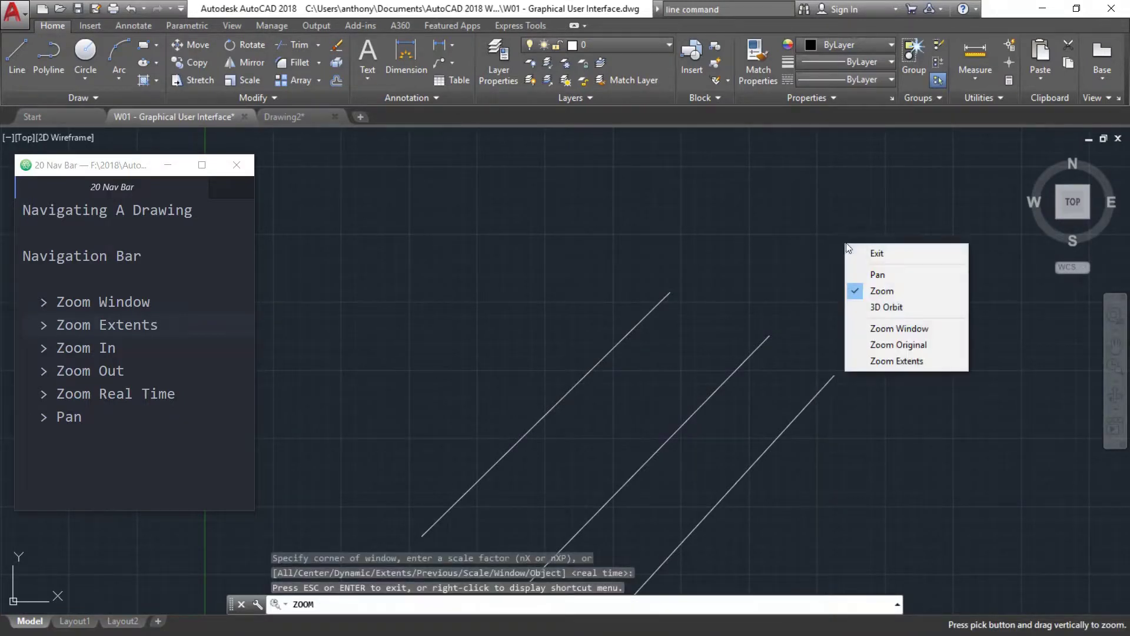
pyautogui.click(881, 253)
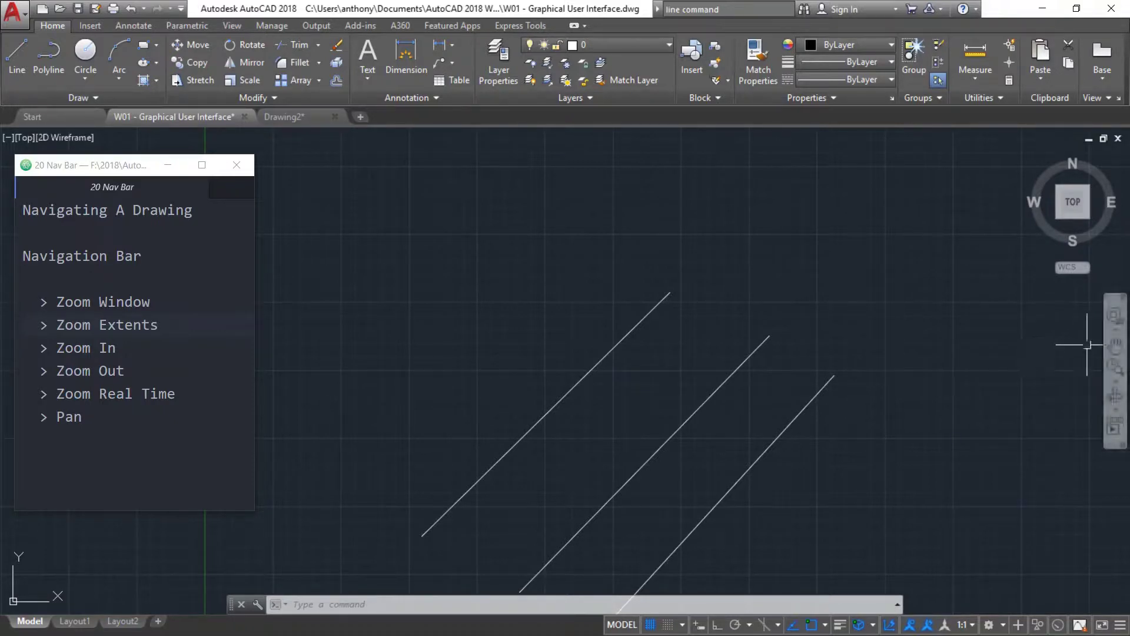
# Pan the drawing to bring all three diagonal lines fully into view beside the notes window, and exit Pan
pyautogui.click(1114, 346)
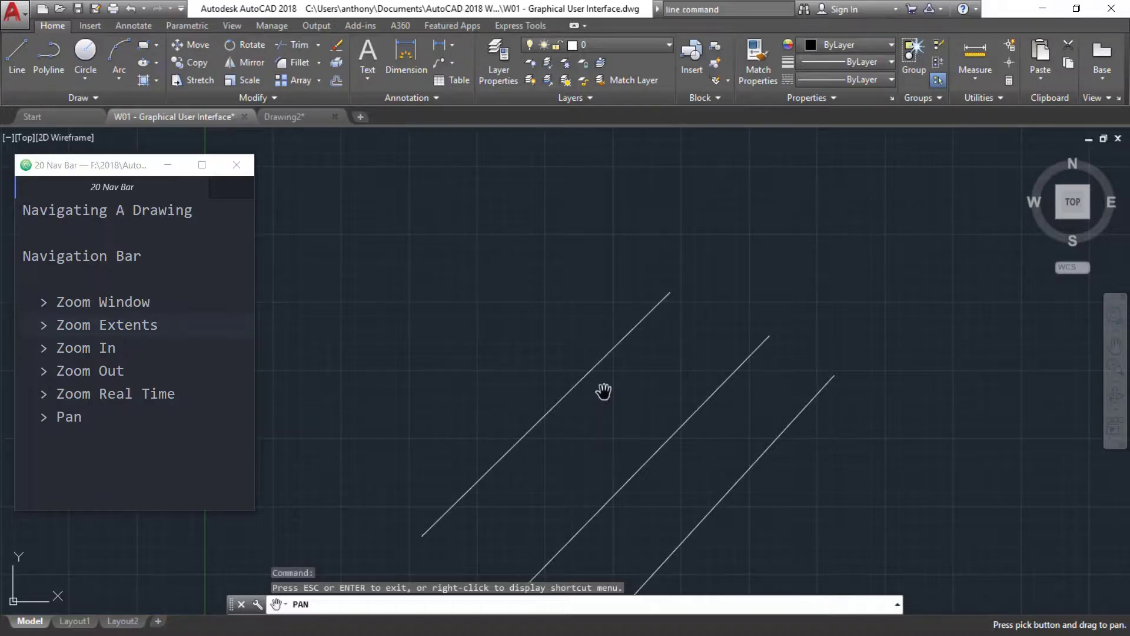
pyautogui.moveTo(603, 390); pyautogui.dragTo(604, 393)
pyautogui.moveTo(604, 393)
pyautogui.mouseDown()
pyautogui.moveTo(992, 338)
pyautogui.moveTo(506, 325)
pyautogui.moveTo(945, 312)
pyautogui.mouseUp()
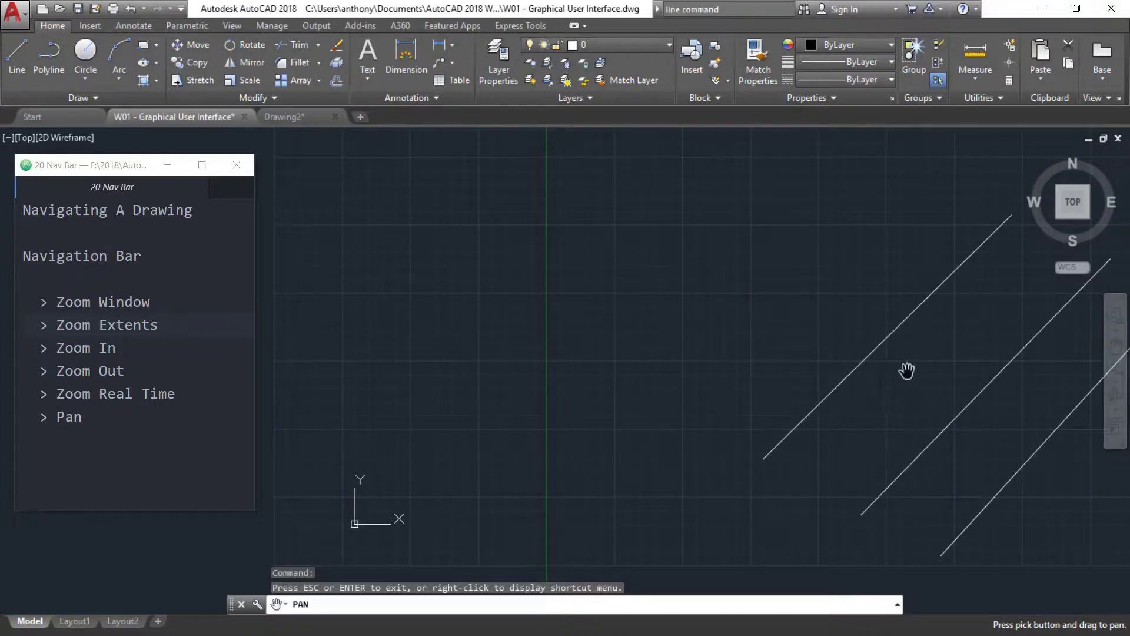
pyautogui.moveTo(928, 350); pyautogui.dragTo(542, 328)
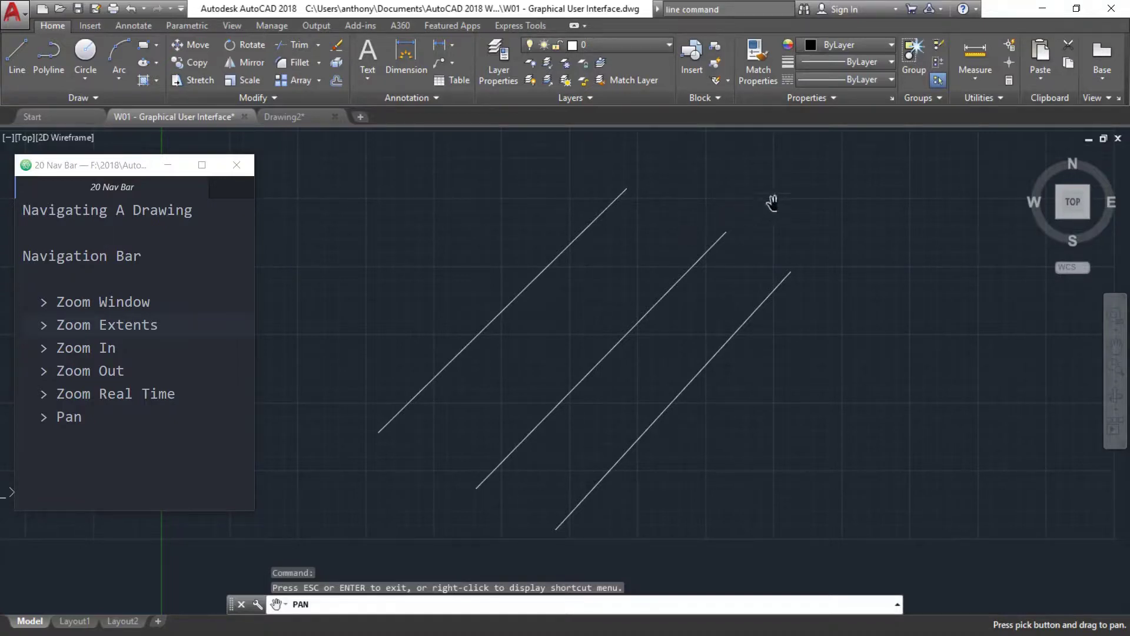
pyautogui.rightClick(787, 203)
pyautogui.click(807, 212)
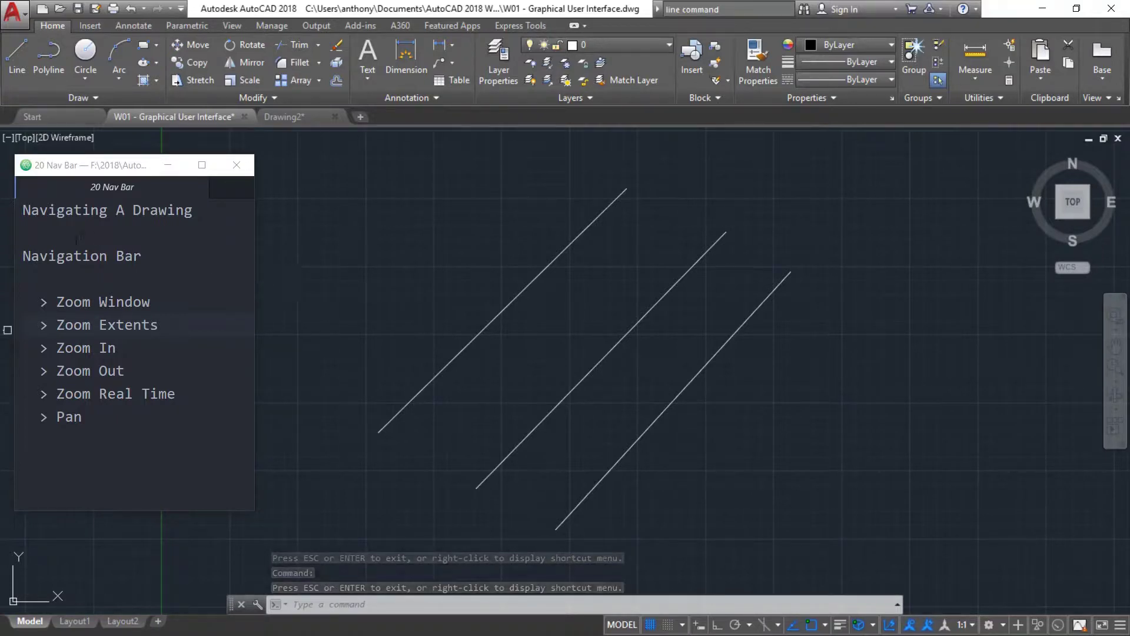
# Open the 21 Nav Mouse note and widen the notes window until the mouse navigation text is readable
pyautogui.click(17, 345)
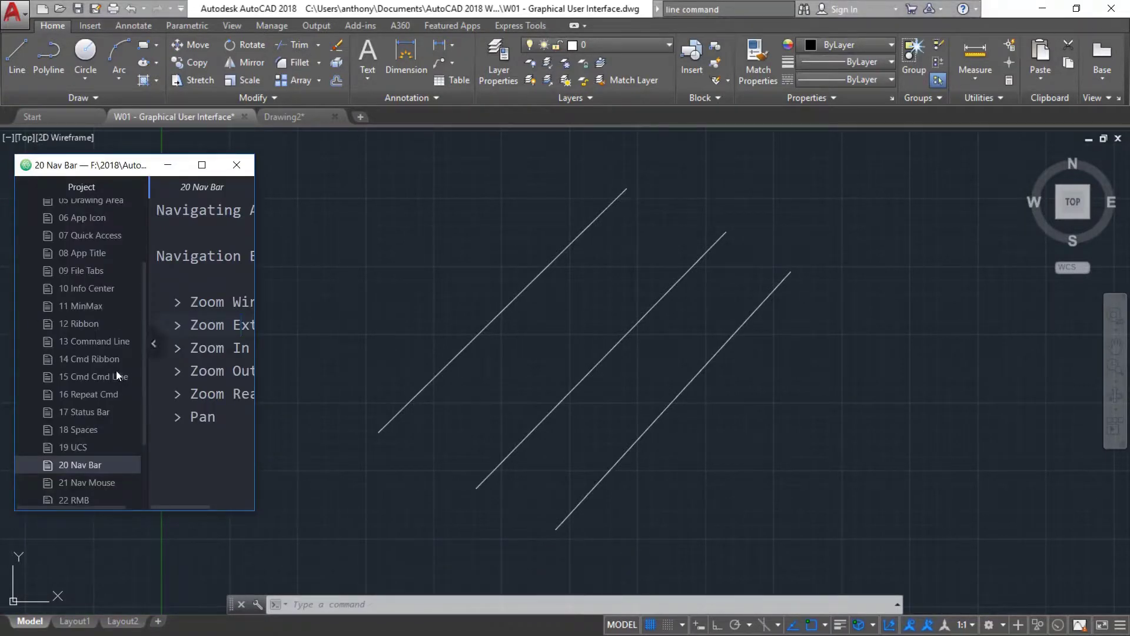
pyautogui.click(86, 484)
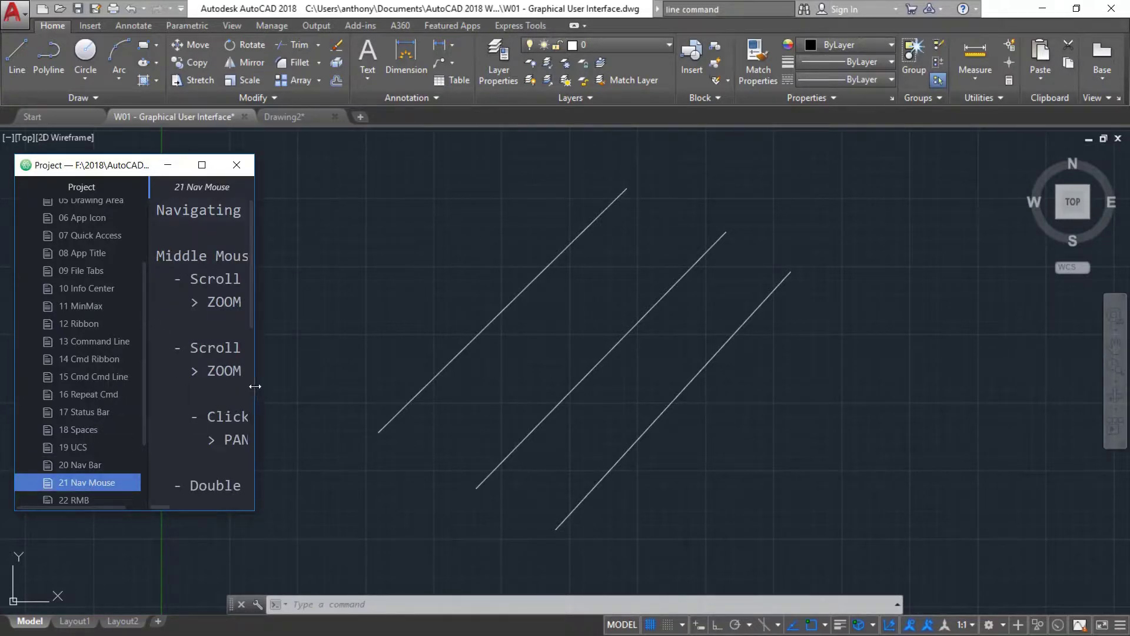
pyautogui.moveTo(254, 387); pyautogui.dragTo(388, 406)
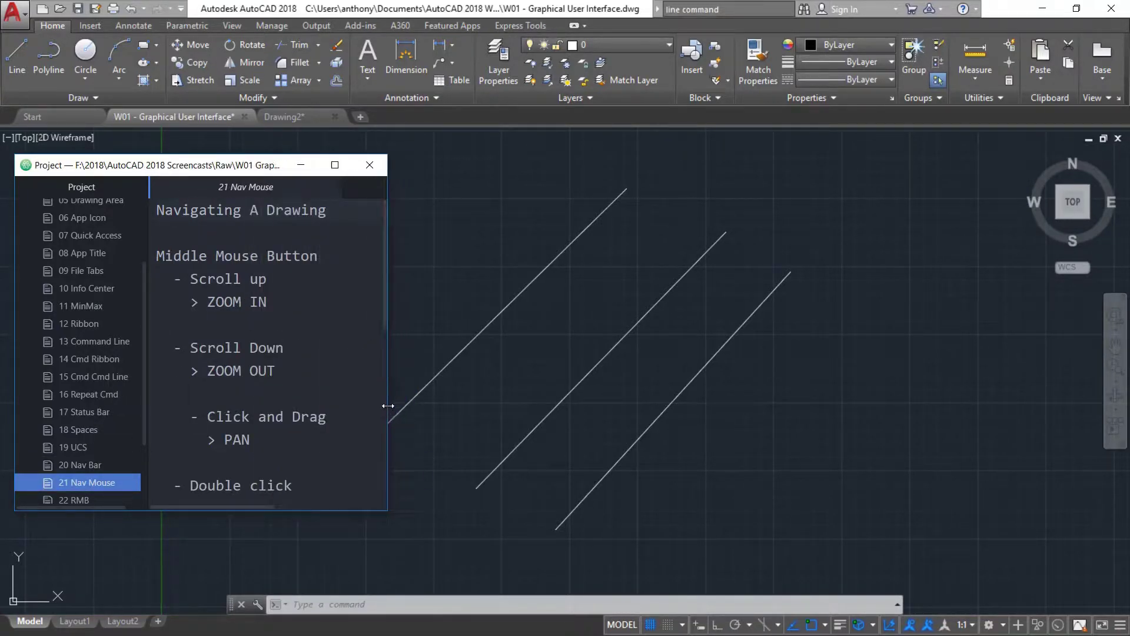
# Adjust the notes window's height and position so the mouse navigation list shows through the Zoom Extents entry
pyautogui.moveTo(227, 173); pyautogui.dragTo(237, 175)
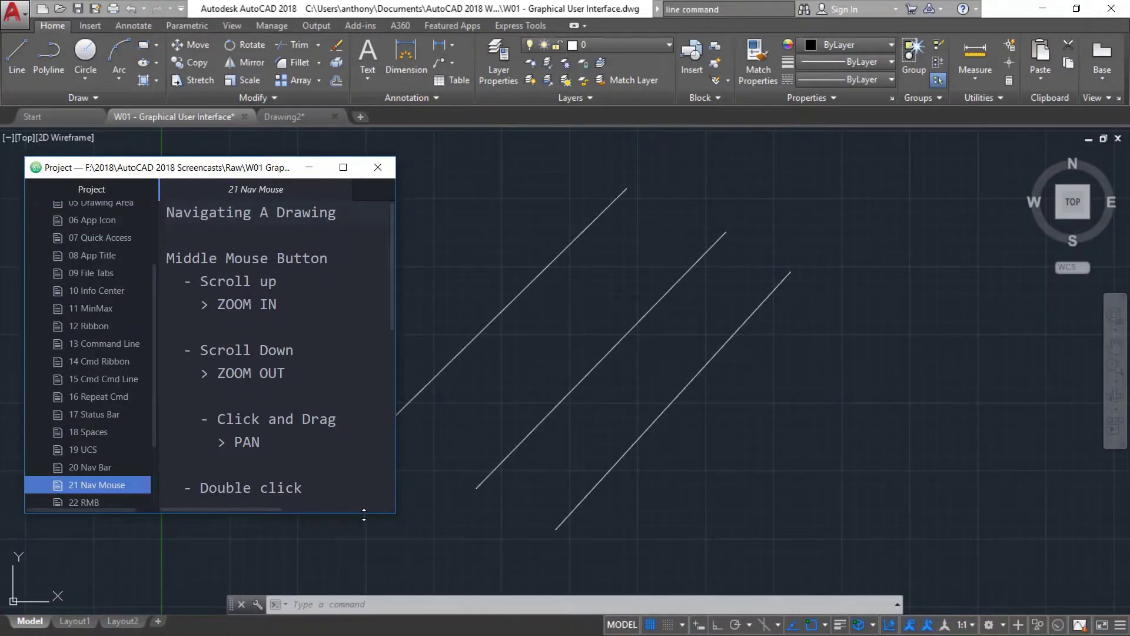
pyautogui.moveTo(364, 516); pyautogui.dragTo(361, 587)
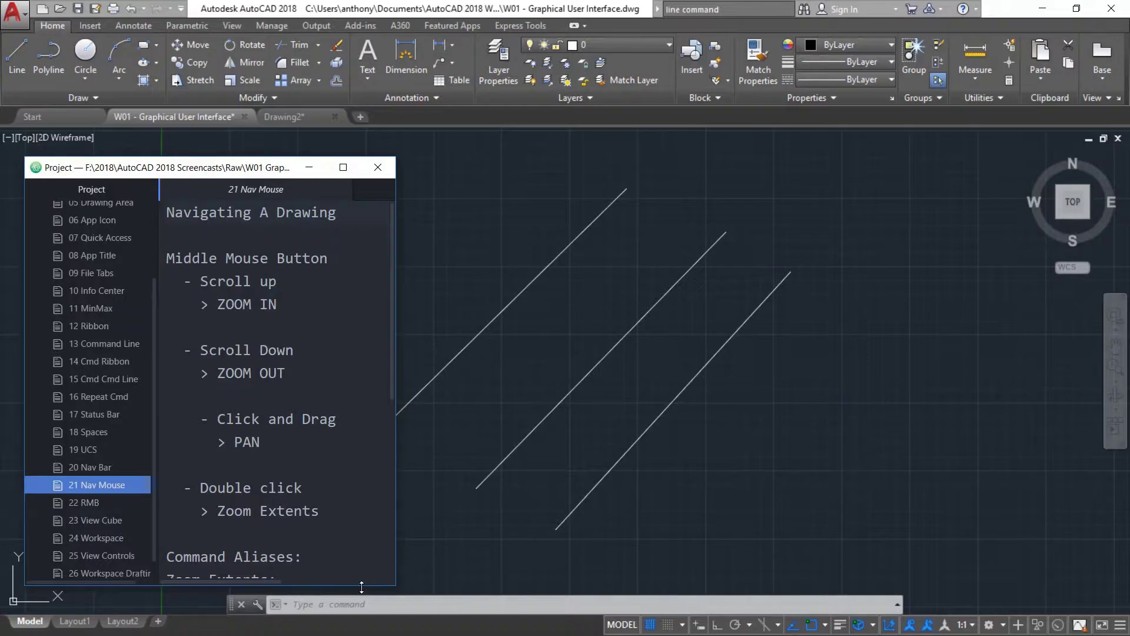
pyautogui.moveTo(247, 170); pyautogui.dragTo(252, 148)
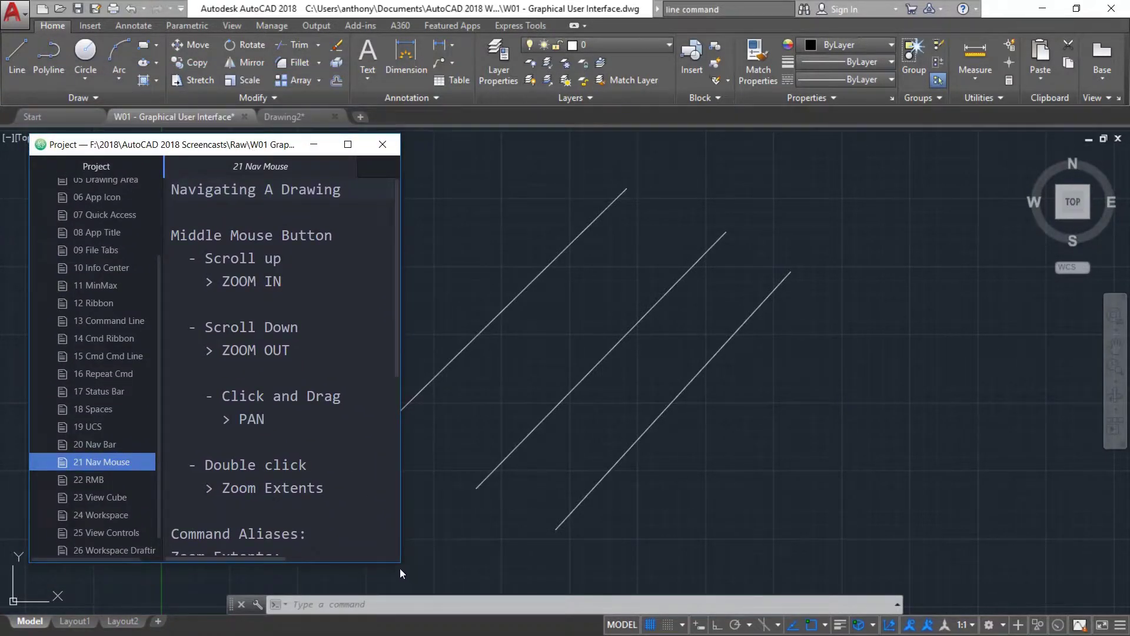
pyautogui.moveTo(396, 564); pyautogui.dragTo(397, 516)
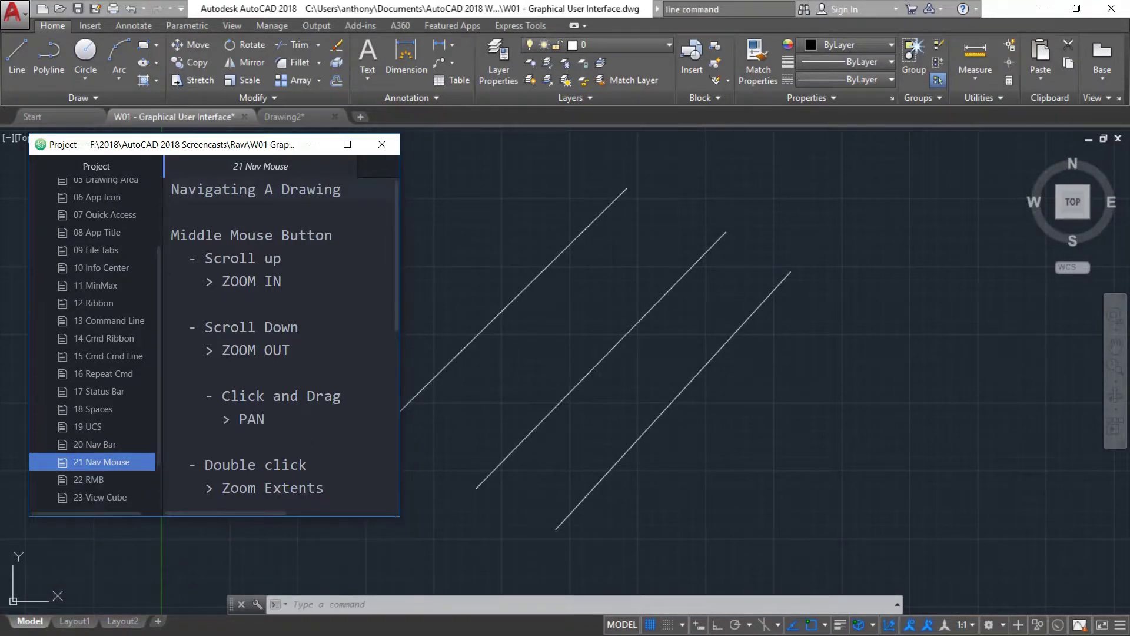
pyautogui.click(238, 235)
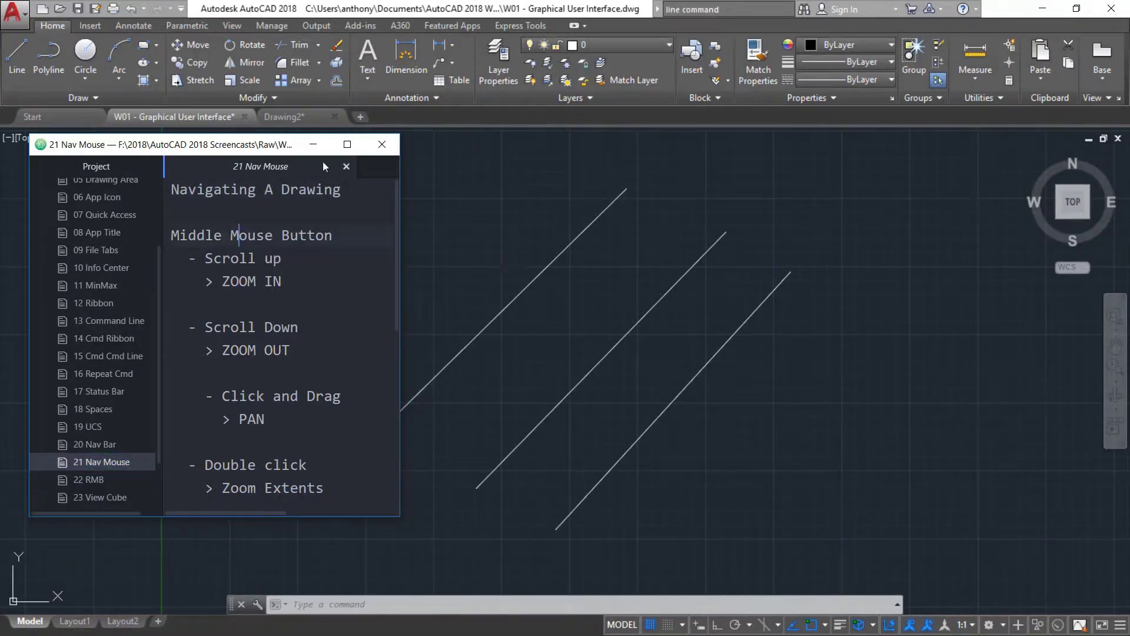
pyautogui.moveTo(251, 144); pyautogui.dragTo(241, 166)
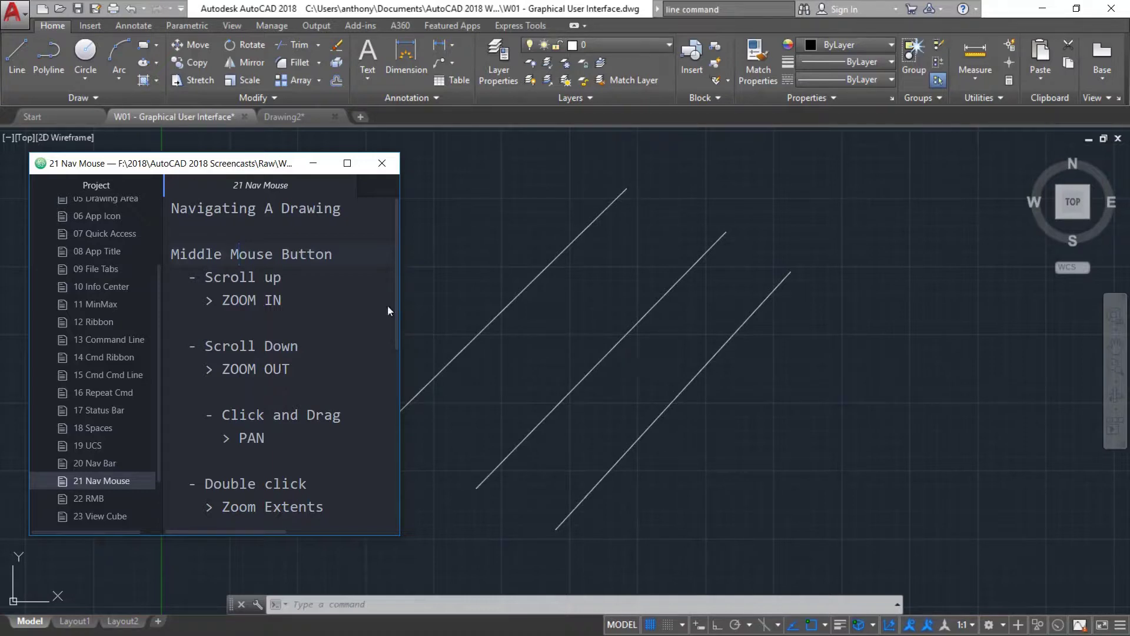
pyautogui.moveTo(253, 165); pyautogui.dragTo(240, 169)
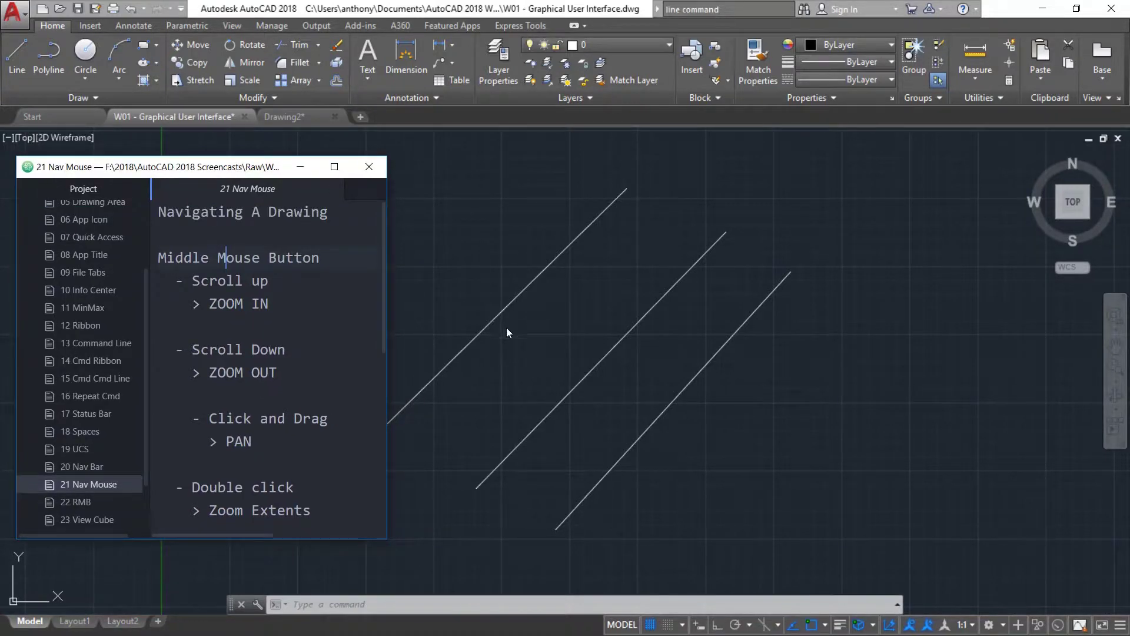
# Zoom in on the middle diagonal line and zoom back out until all three lines are in view
pyautogui.click(605, 352)
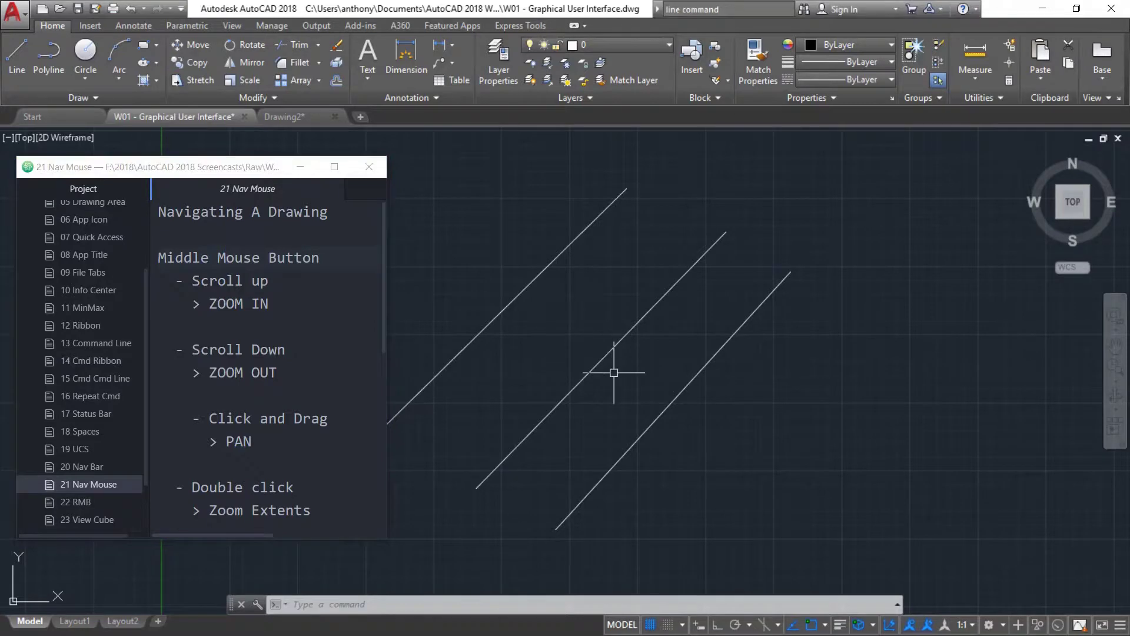
pyautogui.scroll(5, 606, 359)
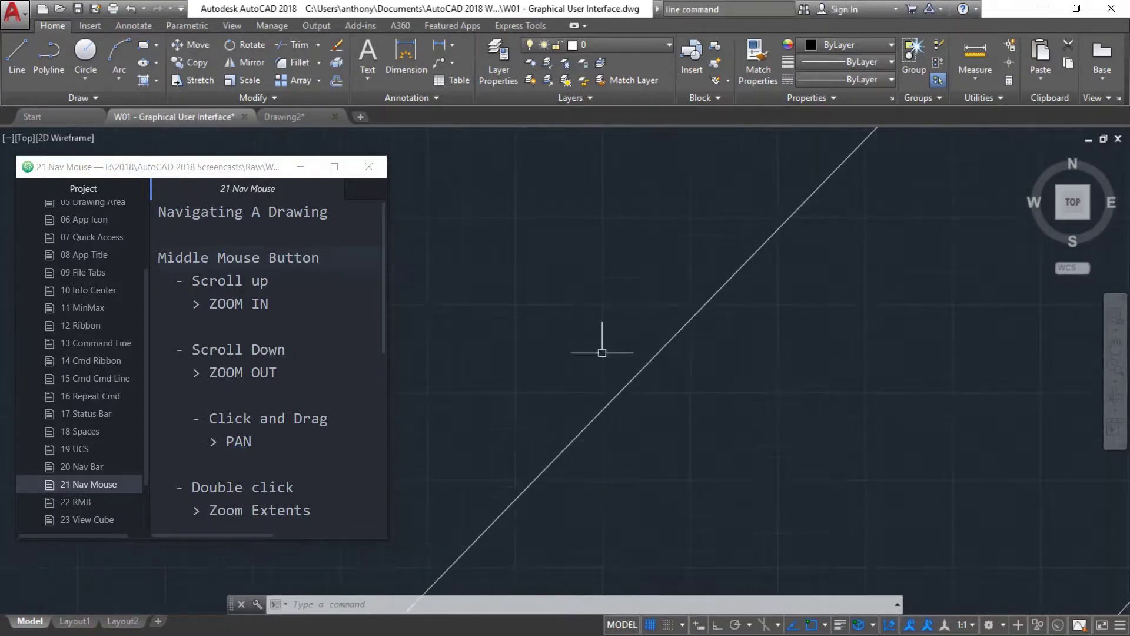
pyautogui.scroll(-3, 609, 350)
pyautogui.scroll(3, 609, 351)
pyautogui.scroll(-2, 610, 351)
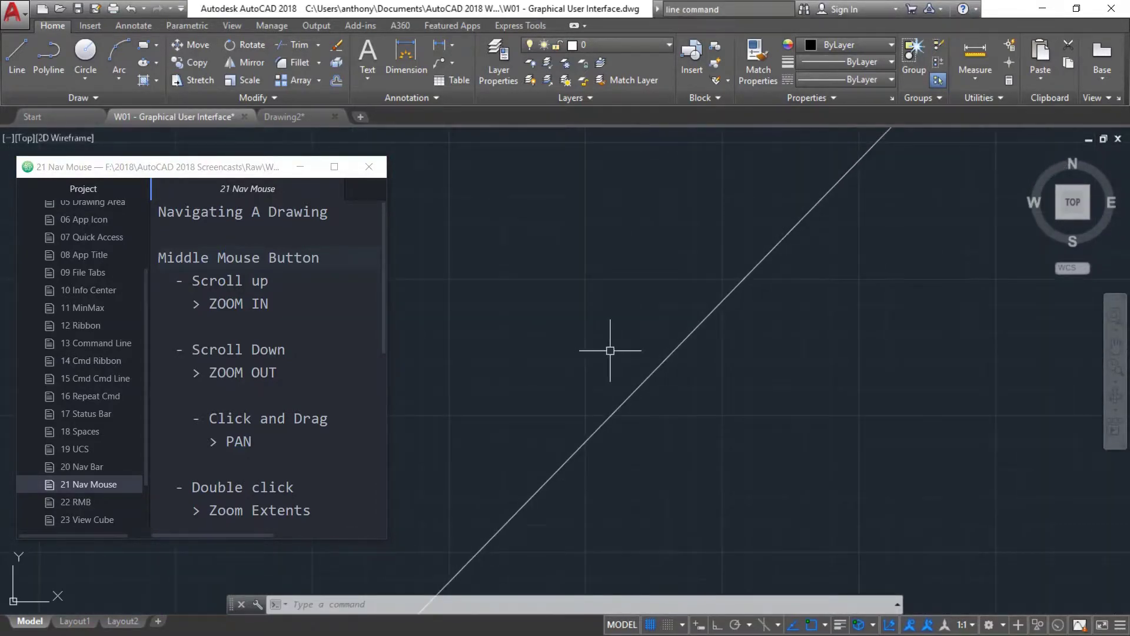
pyautogui.scroll(-5, 610, 353)
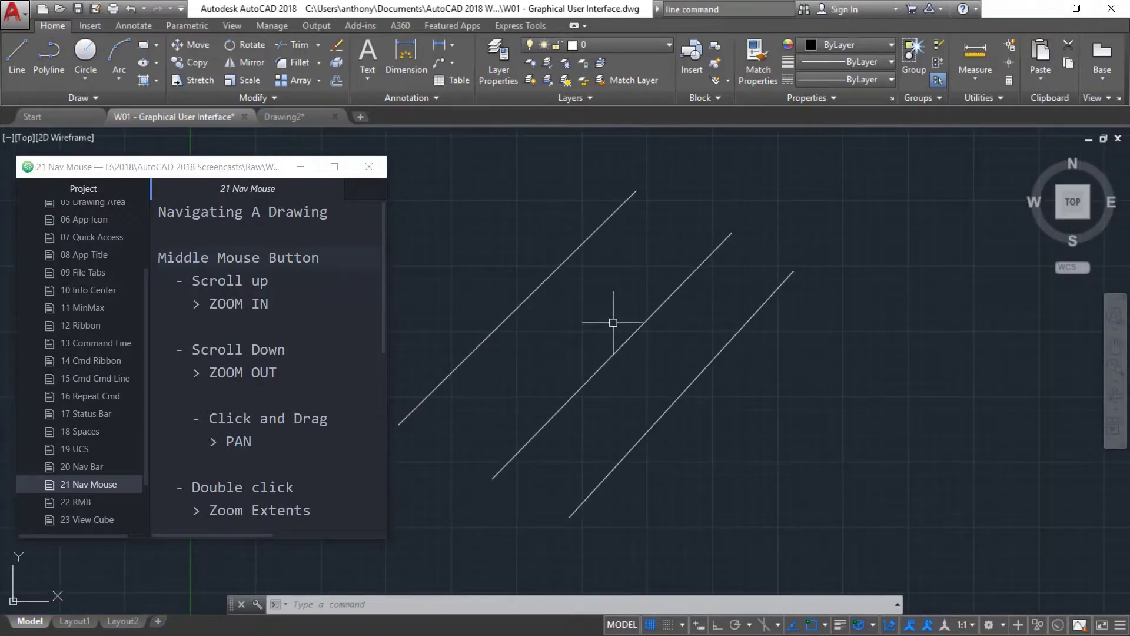
# Zoom out to the drawing origin and back in on the three lines, and pan them clear of the notes window
pyautogui.scroll(-3, 613, 321)
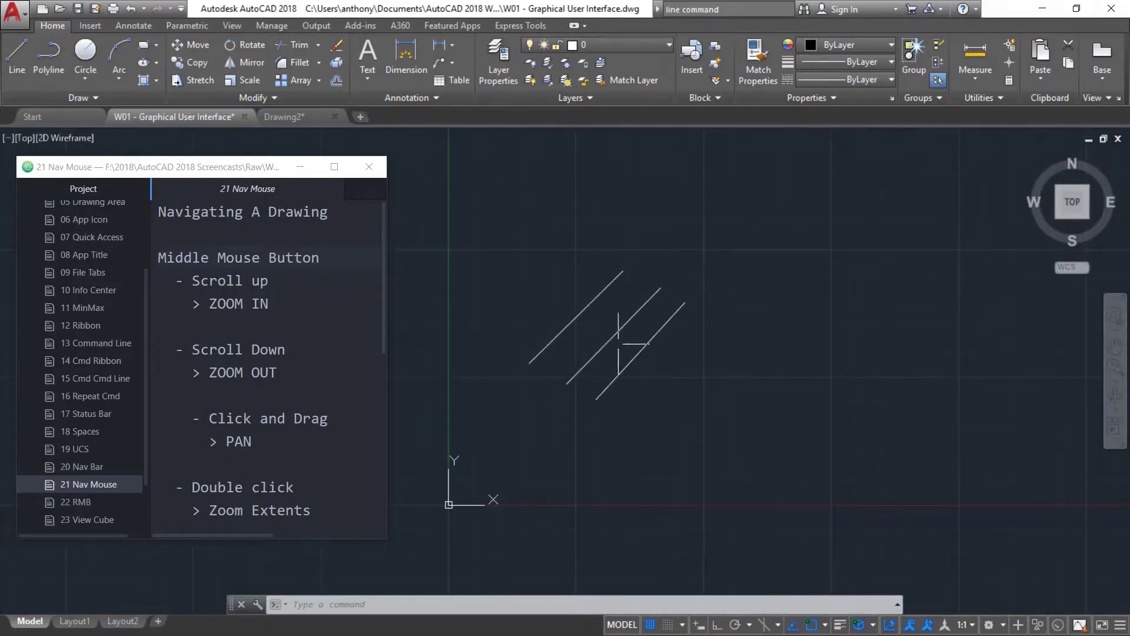
pyautogui.scroll(3, 617, 333)
pyautogui.scroll(3, 618, 344)
pyautogui.scroll(-3, 663, 353)
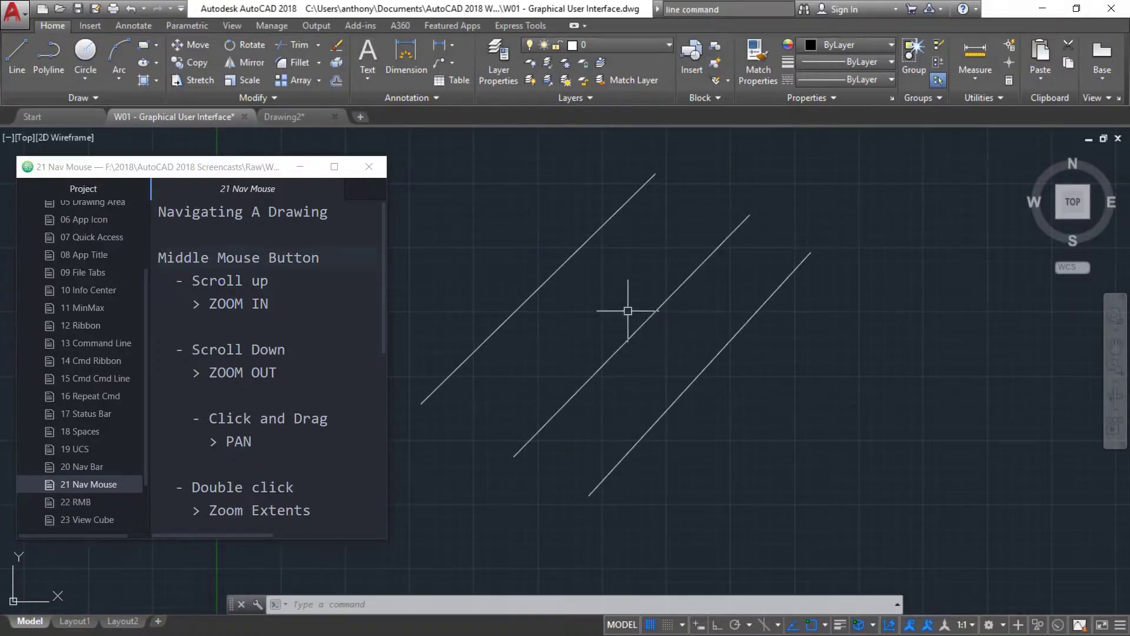
pyautogui.moveTo(620, 302)
pyautogui.mouseDown(button='middle')
pyautogui.moveTo(792, 308)
pyautogui.moveTo(666, 333)
pyautogui.moveTo(513, 336)
pyautogui.moveTo(765, 328)
pyautogui.mouseUp(button='middle')
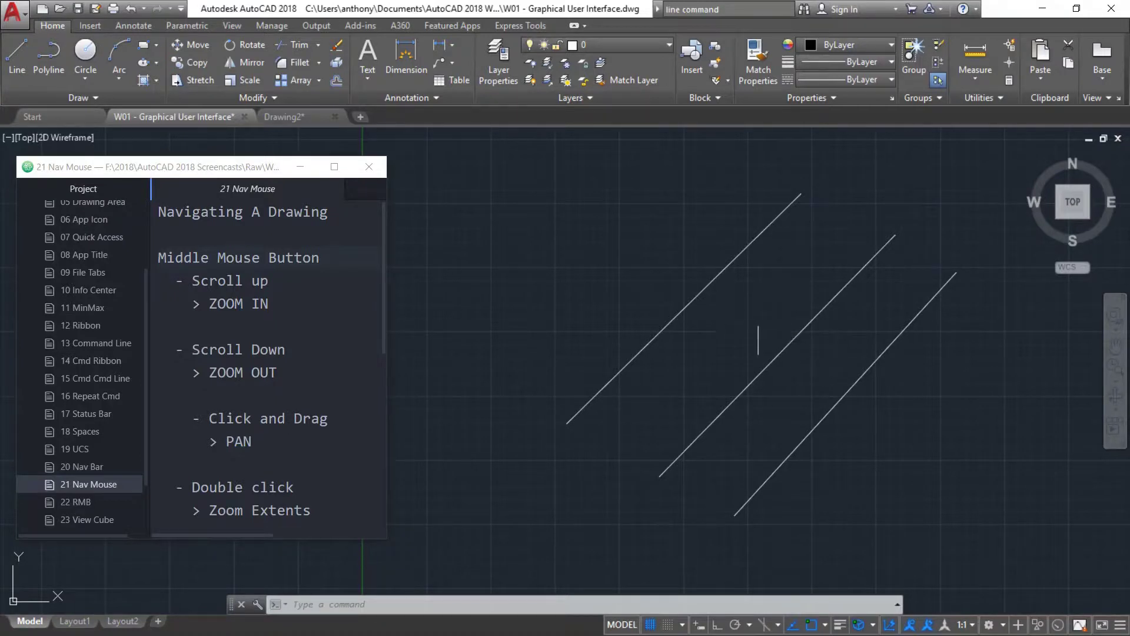
# Bring up the note's Zoom Extents entry and zoom the drawing to its extents
pyautogui.click(243, 510)
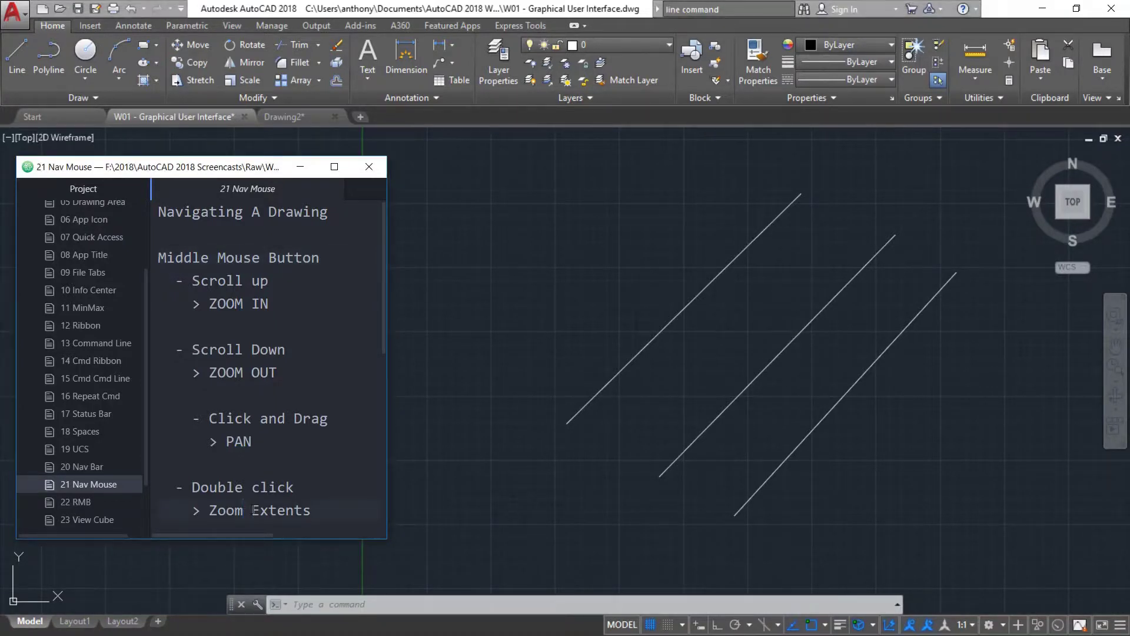
pyautogui.scroll(-1, 253, 511)
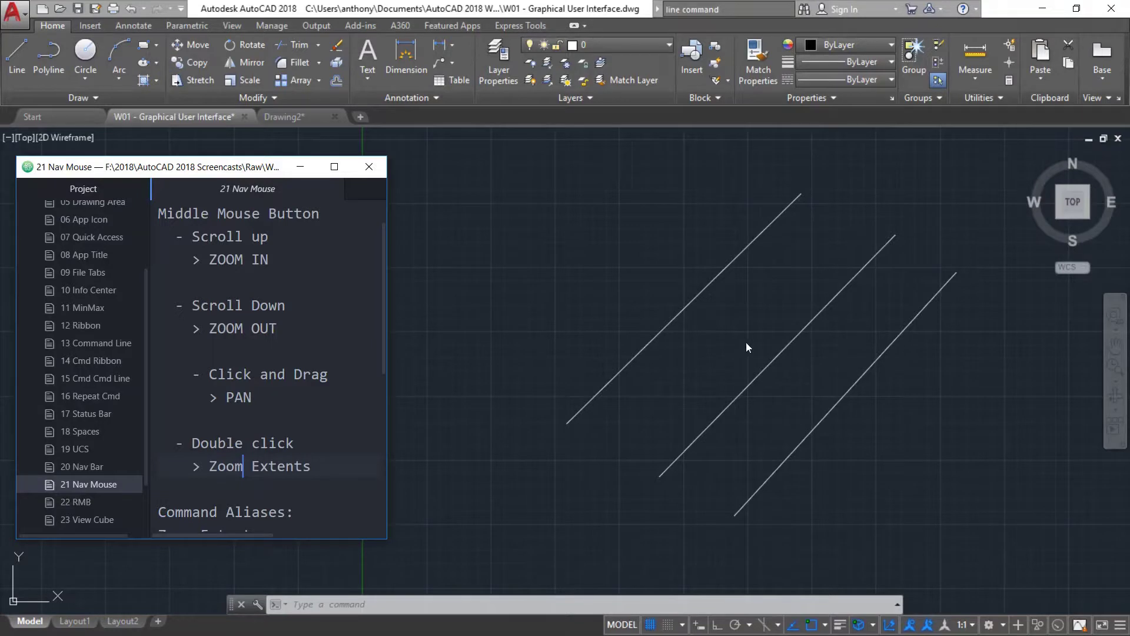
pyautogui.middleClick(755, 326)
pyautogui.middleClick(755, 326)
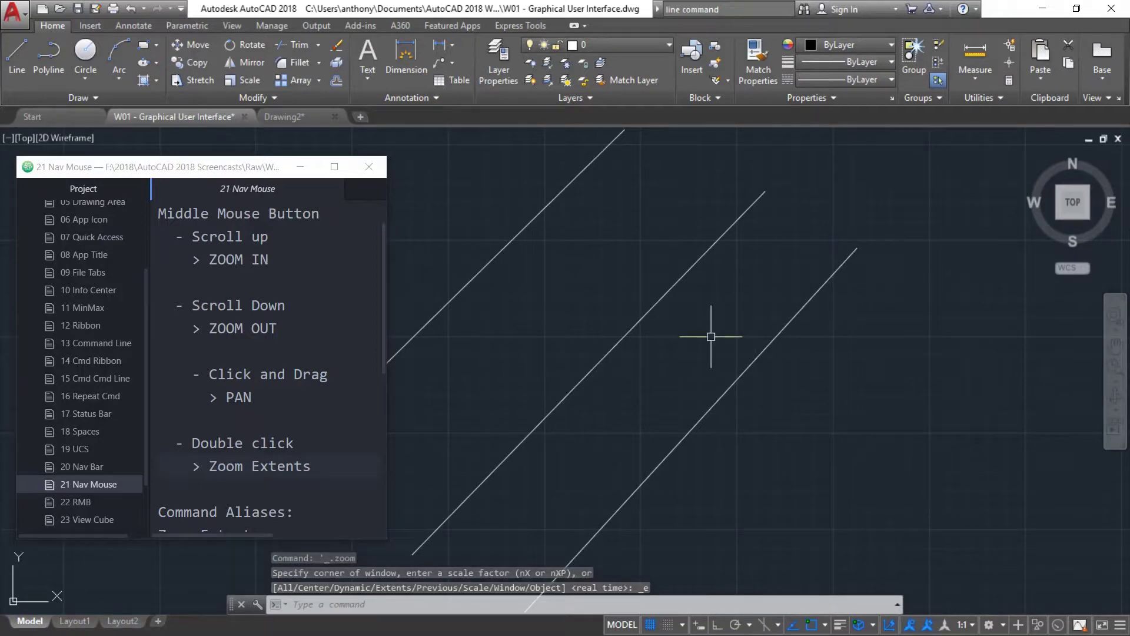
pyautogui.middleClick(633, 379)
pyautogui.middleClick(634, 380)
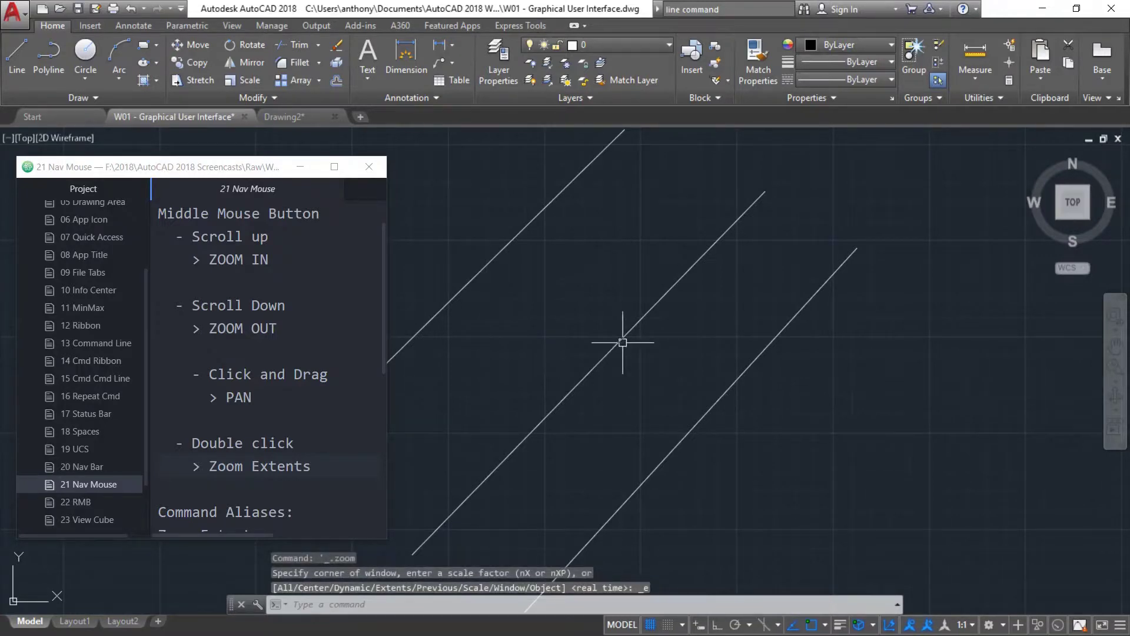
# Show the note's Command Aliases section and shrink the view so all three diagonal lines fit beside the notes window
pyautogui.scroll(-4, 270, 460)
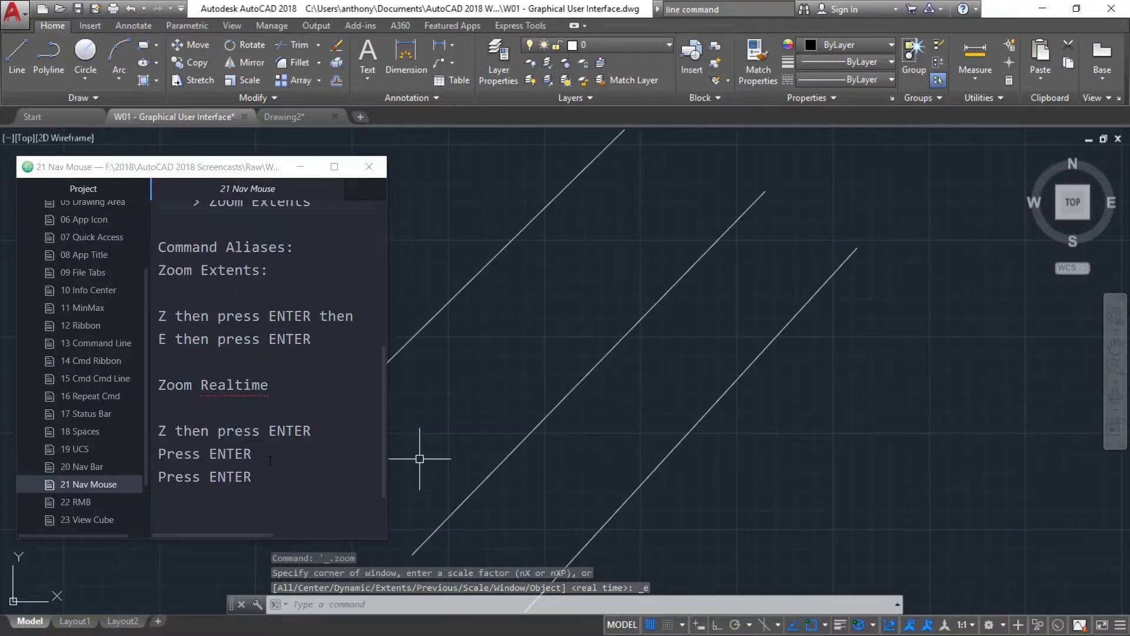
pyautogui.click(627, 306)
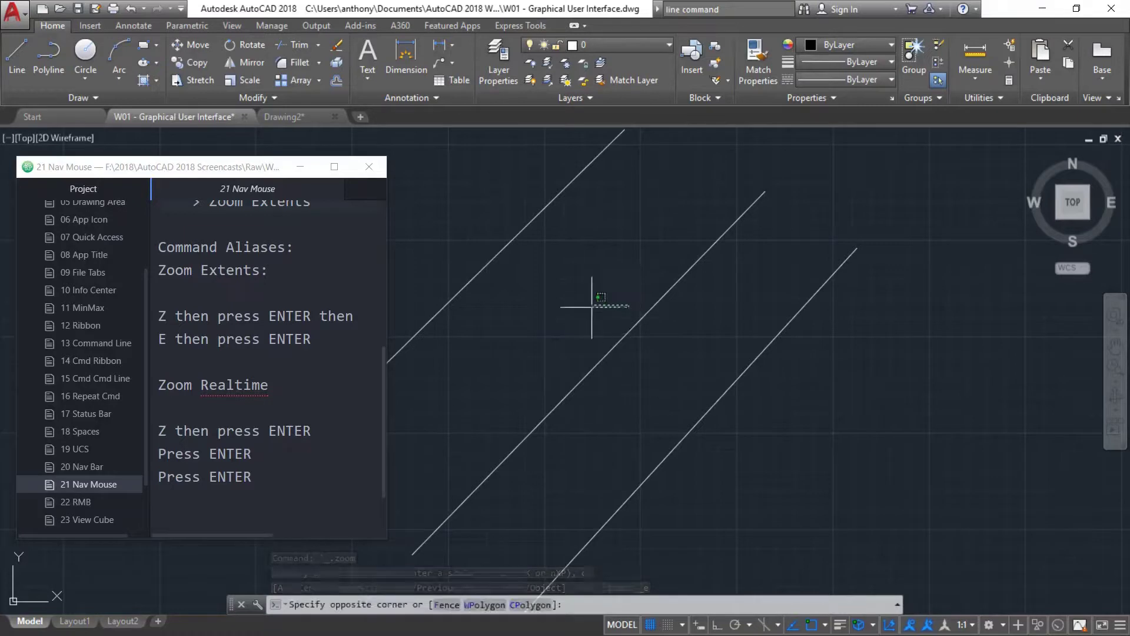
pyautogui.click(592, 307)
pyautogui.scroll(-6, 645, 317)
pyautogui.moveTo(651, 320)
pyautogui.mouseDown(button='middle')
pyautogui.moveTo(681, 332)
pyautogui.moveTo(671, 338)
pyautogui.moveTo(667, 324)
pyautogui.mouseUp(button='middle')
pyautogui.scroll(2, 659, 336)
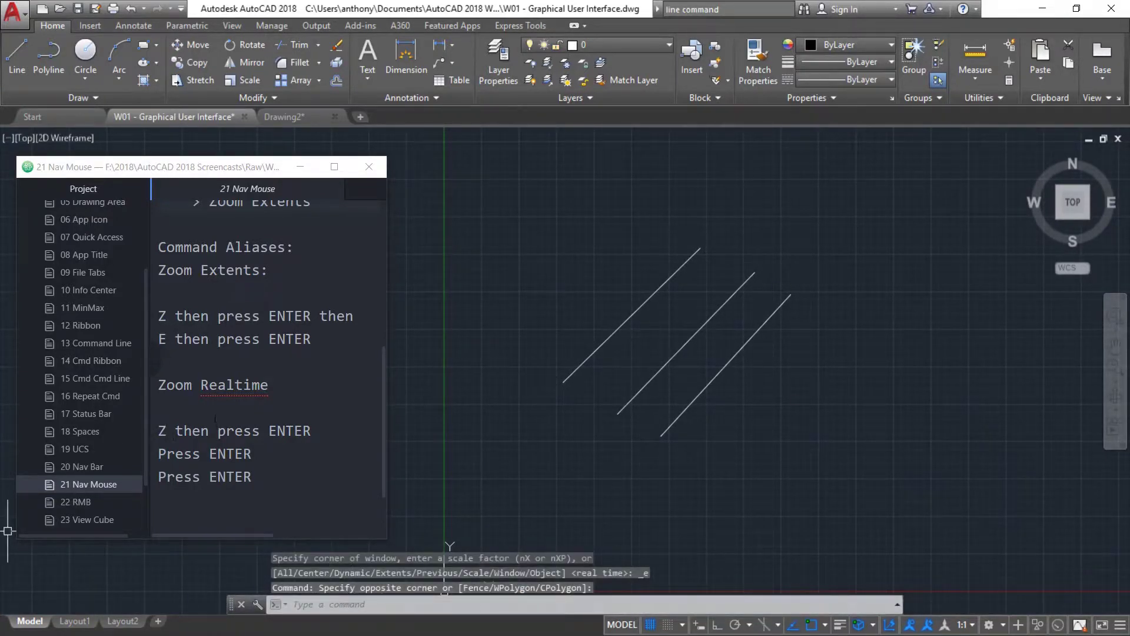
pyautogui.click(276, 389)
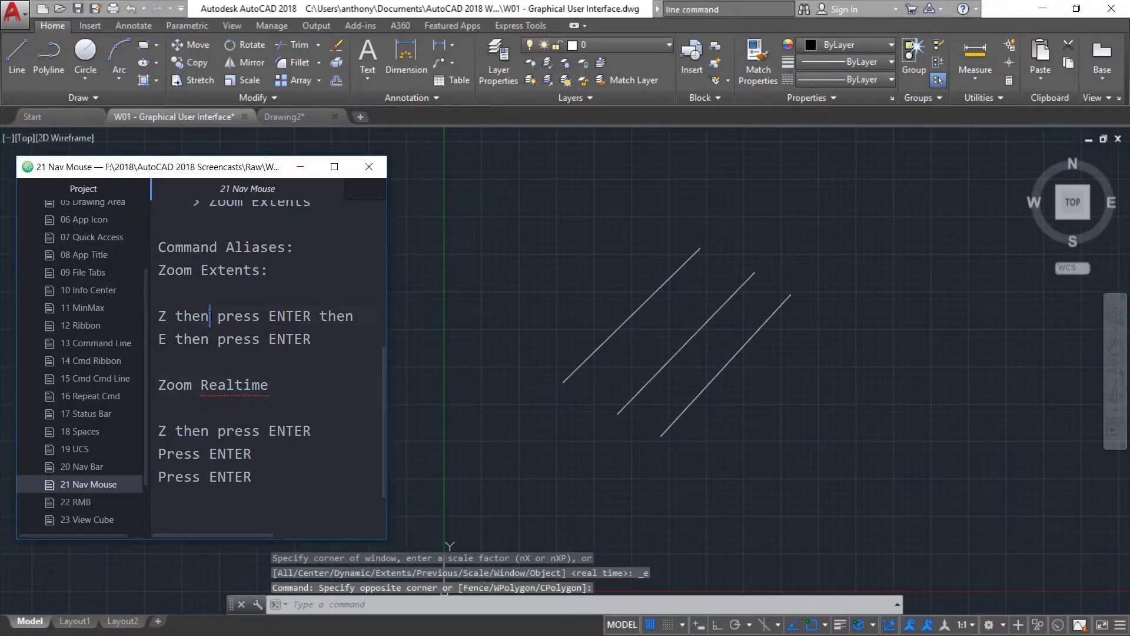
# Zoom the drawing to its extents with the ZOOM command alias Z and its option E
pyautogui.click(671, 327)
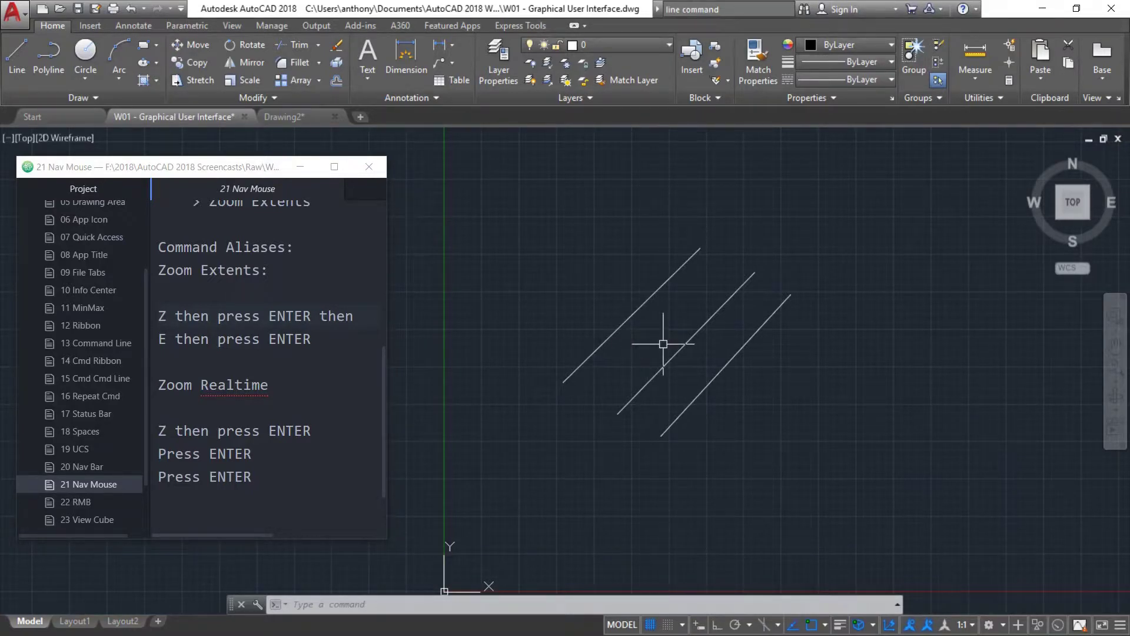
pyautogui.write('z')
pyautogui.press('Return')
pyautogui.write('z')
pyautogui.press('Return')
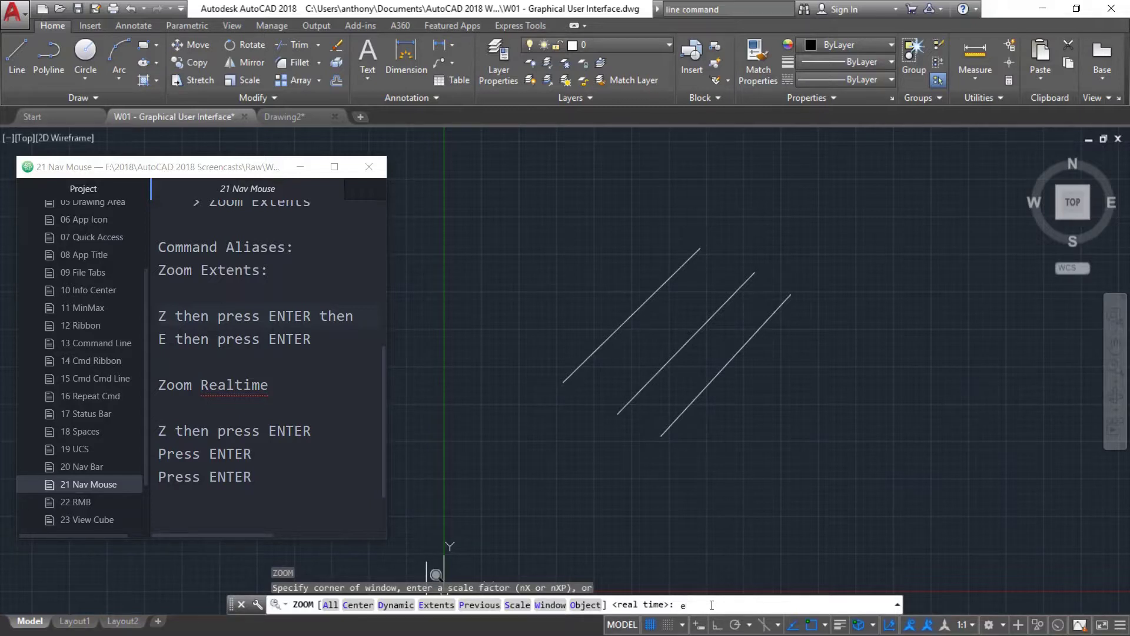
pyautogui.press('Return')
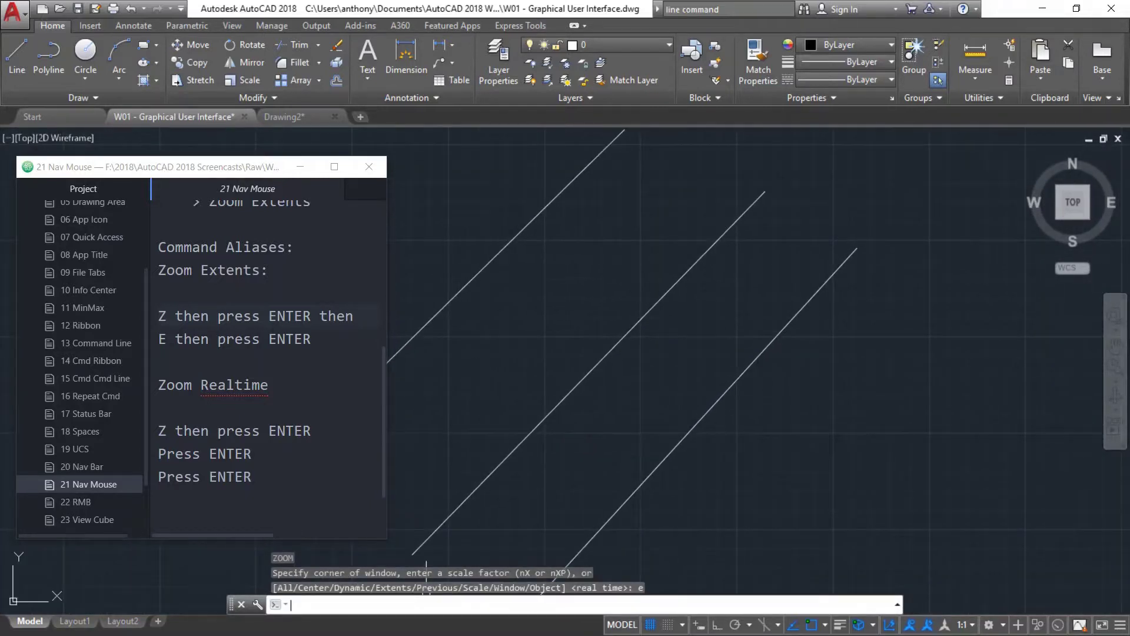
# Zoom out from the three lines and refit them with alias Z and option E, two times in a row
pyautogui.scroll(-5, 656, 315)
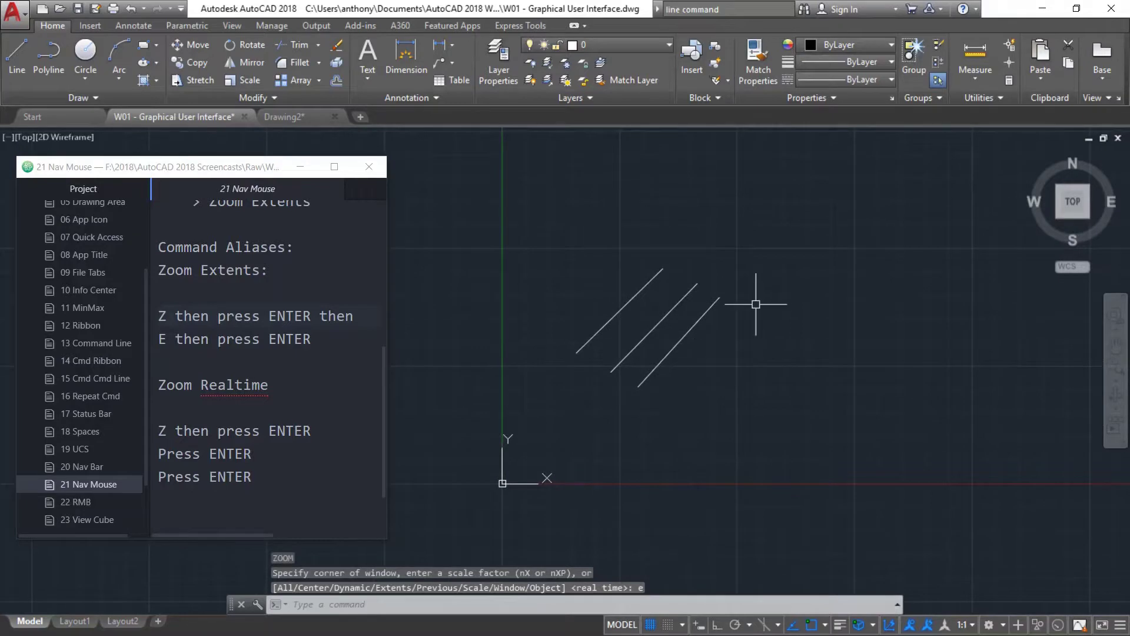
pyautogui.write('z')
pyautogui.press('Return')
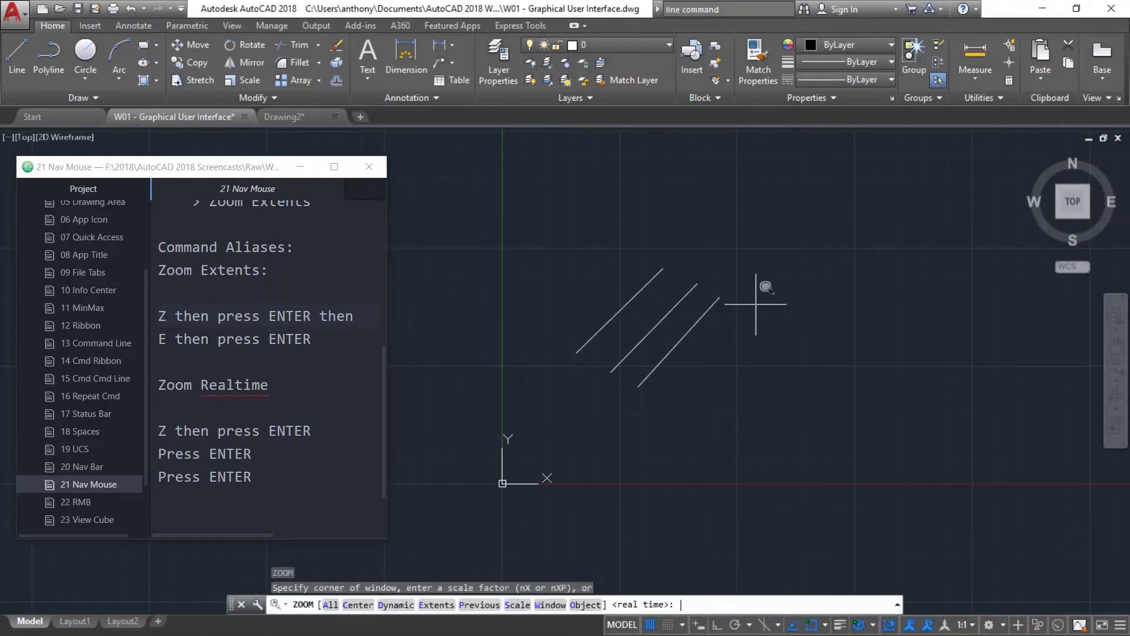
pyautogui.write('e')
pyautogui.press('Return')
pyautogui.press('Return')
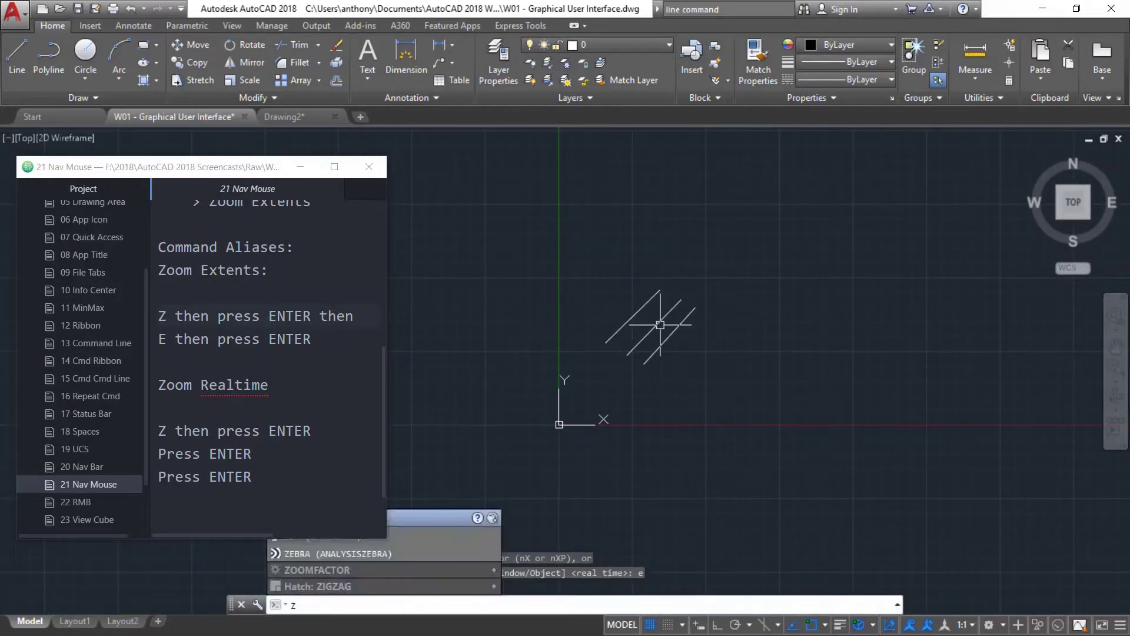
pyautogui.write('z')
pyautogui.press('Return')
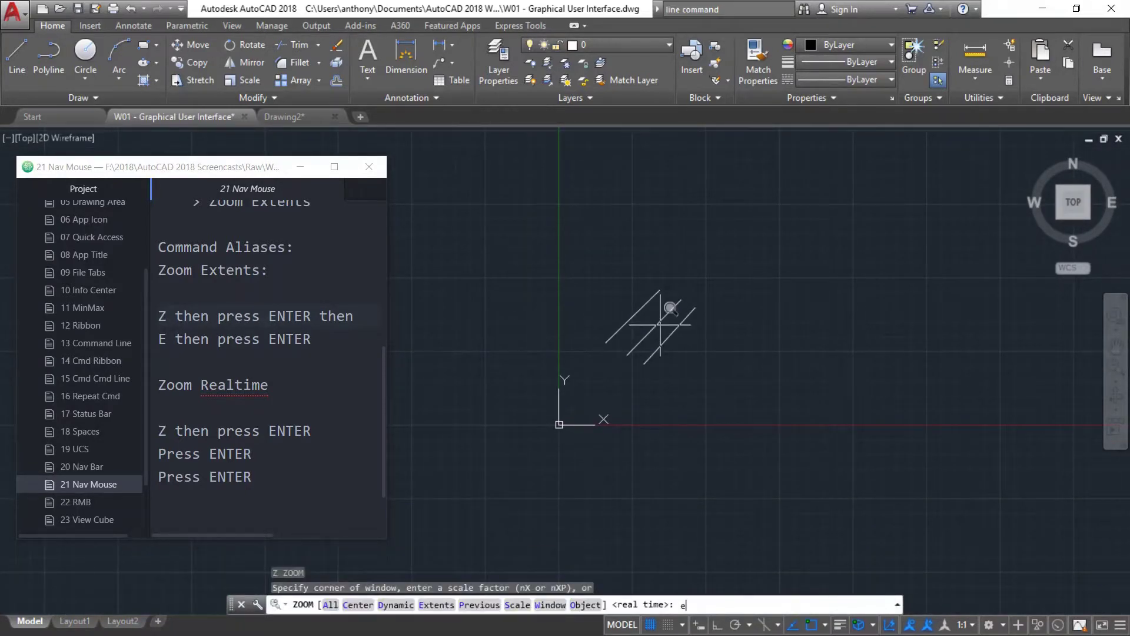
pyautogui.write('e')
pyautogui.press('Return')
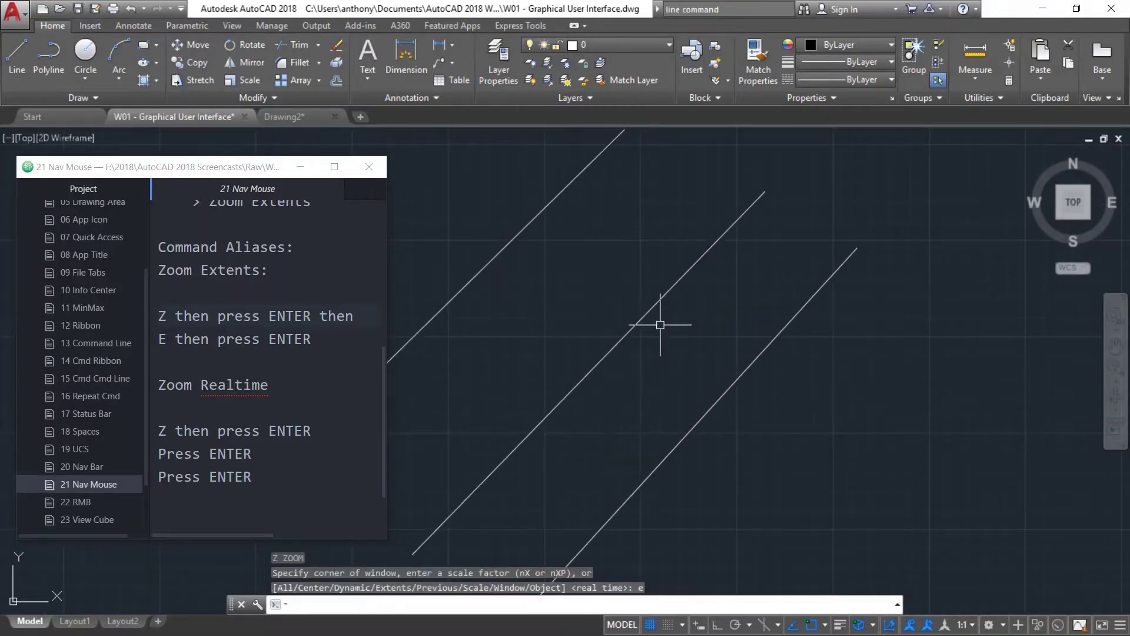
# Zoom out and refit the lines with alias Z and option E, then shrink and recentre them beside the notes window
pyautogui.scroll(-5, 660, 324)
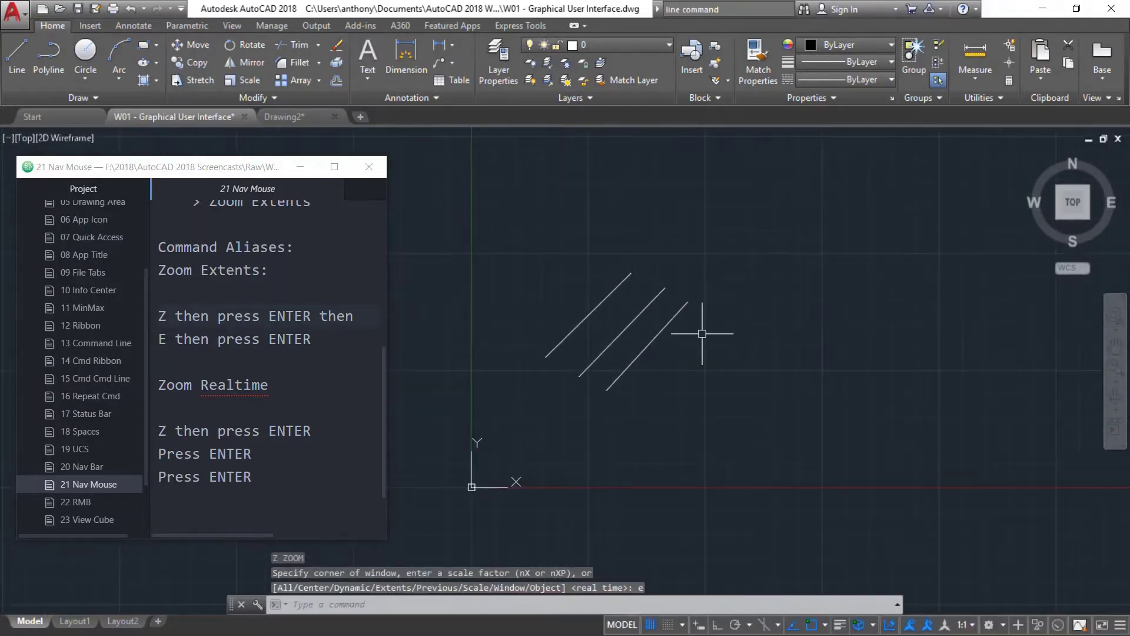
pyautogui.write('z')
pyautogui.press('Return')
pyautogui.press('Return')
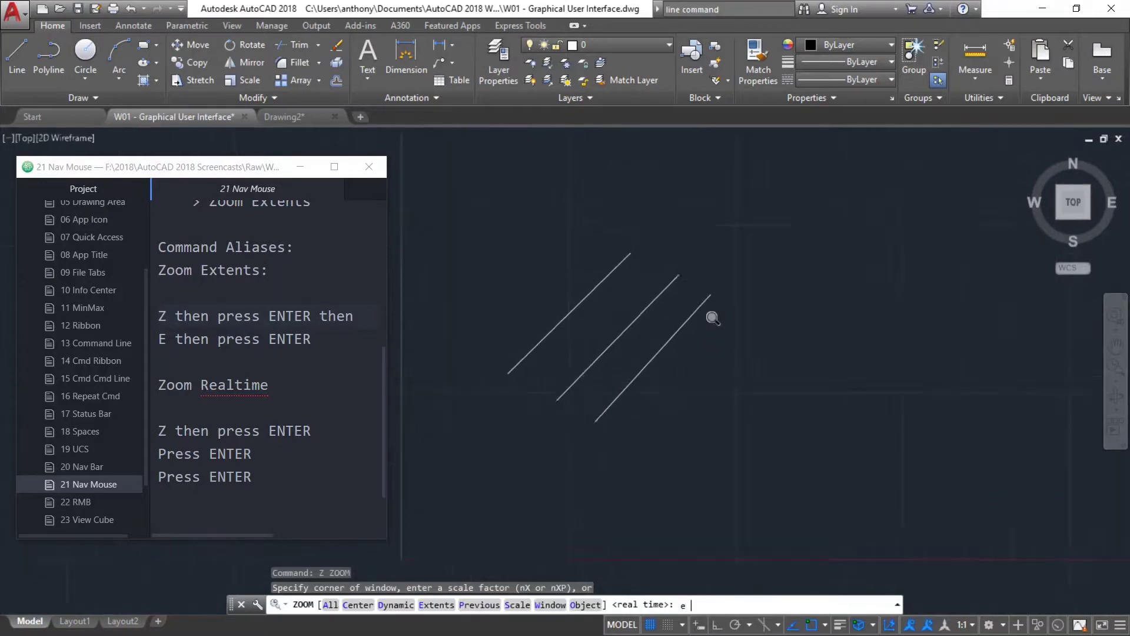
pyautogui.scroll(-5, 626, 360)
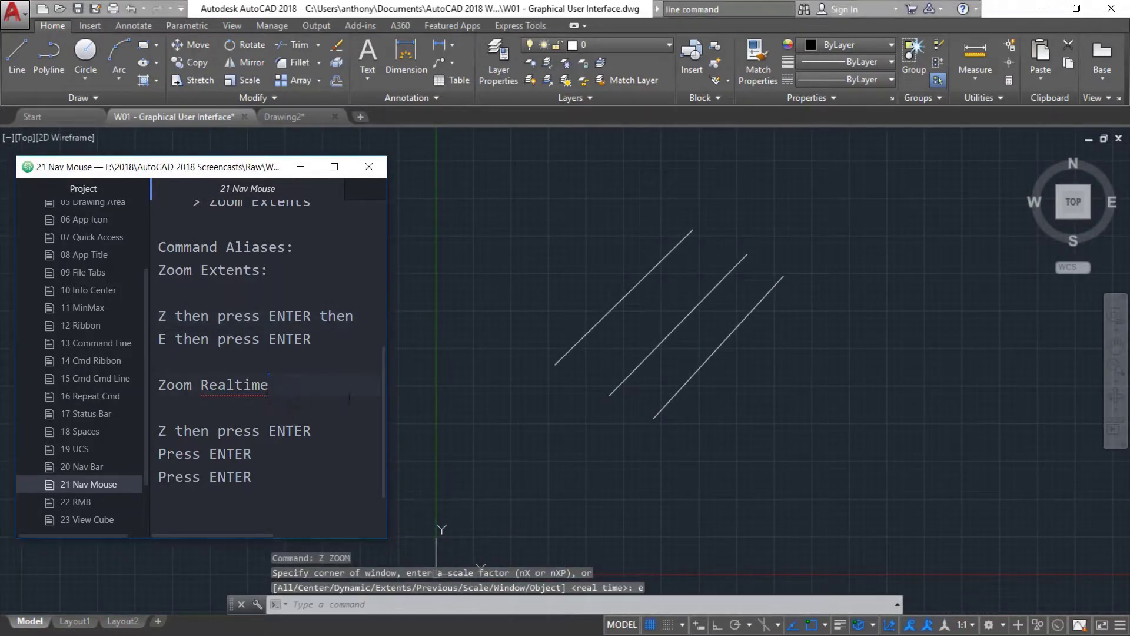
pyautogui.moveTo(696, 320); pyautogui.dragTo(696, 351, button='middle')
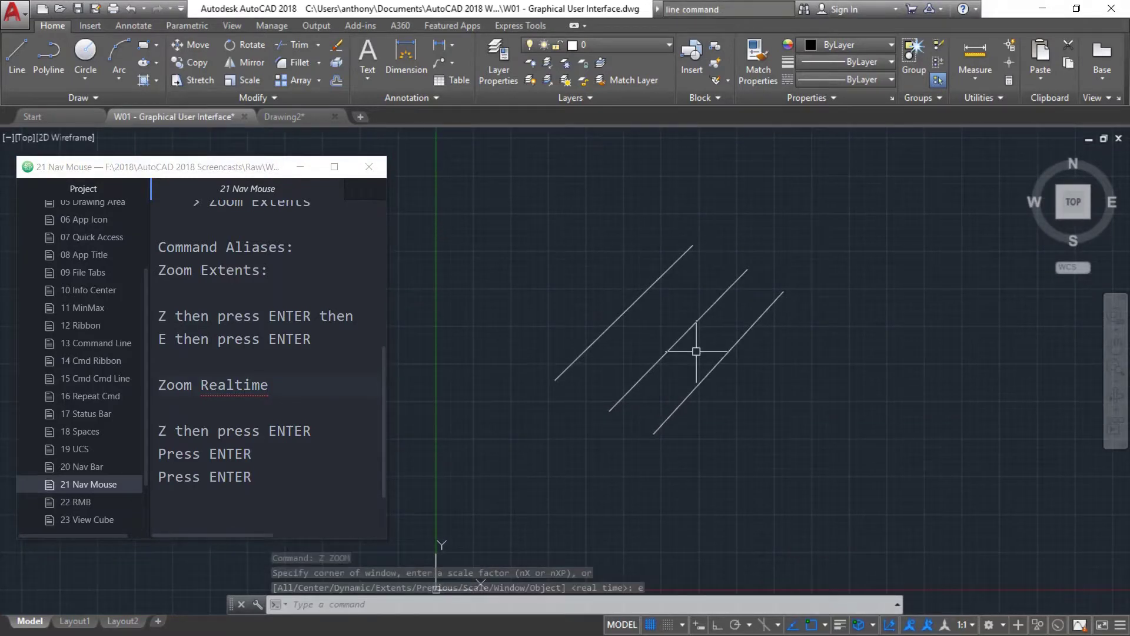
pyautogui.write('z')
pyautogui.press('Return')
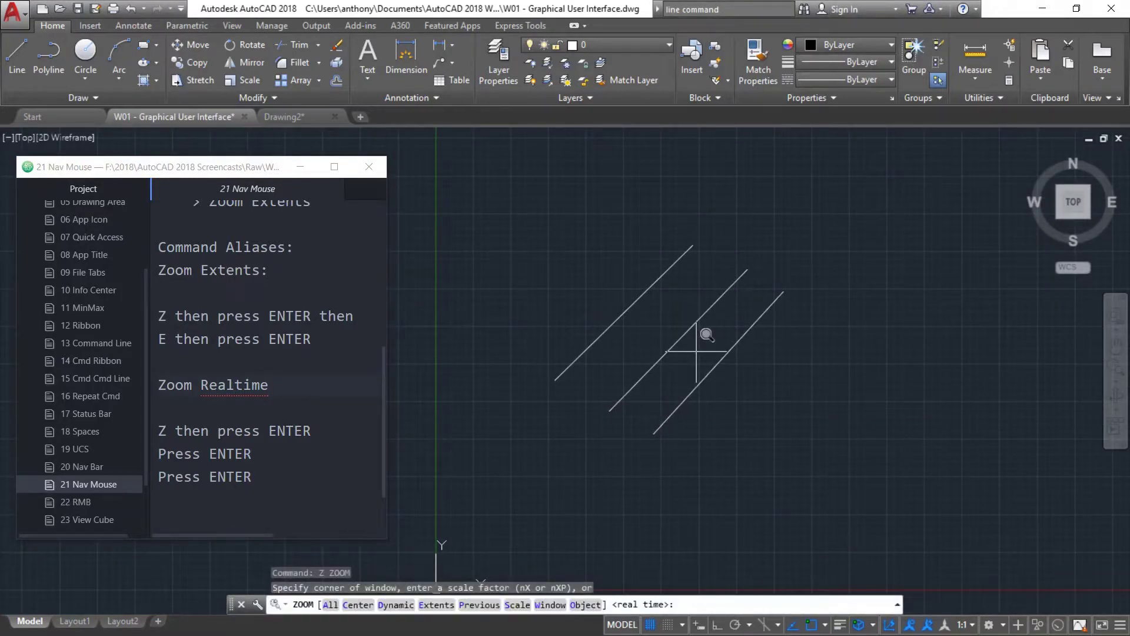
pyautogui.press('Return')
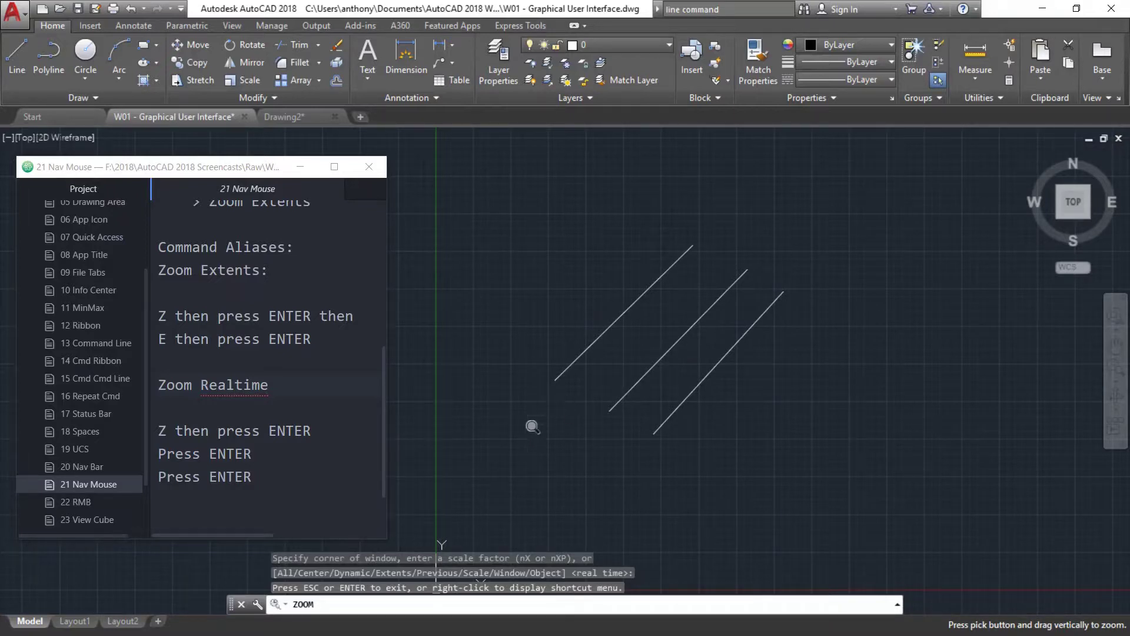
pyautogui.press('Escape')
# Delete the last "Press ENTER" line from the Zoom Realtime section of the 21 Nav Mouse note
pyautogui.click(235, 476)
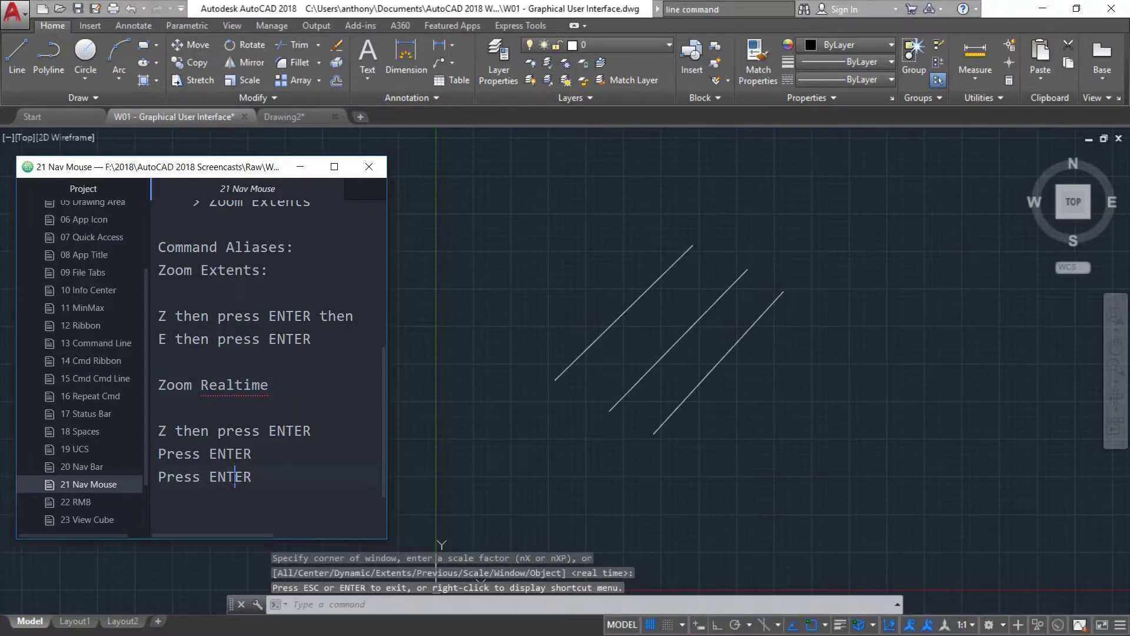
pyautogui.tripleClick(233, 478)
pyautogui.press('BackSpace')
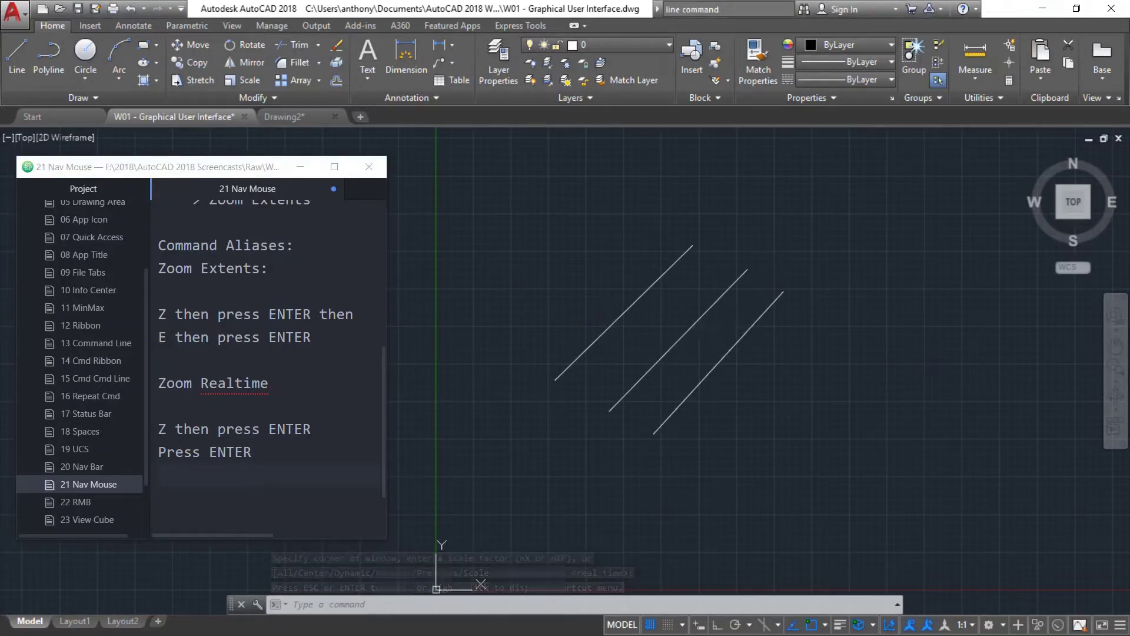
# Start real-time zoom with alias Z and its default option, and magnify the three lines in three passes
pyautogui.write('z')
pyautogui.press('Return')
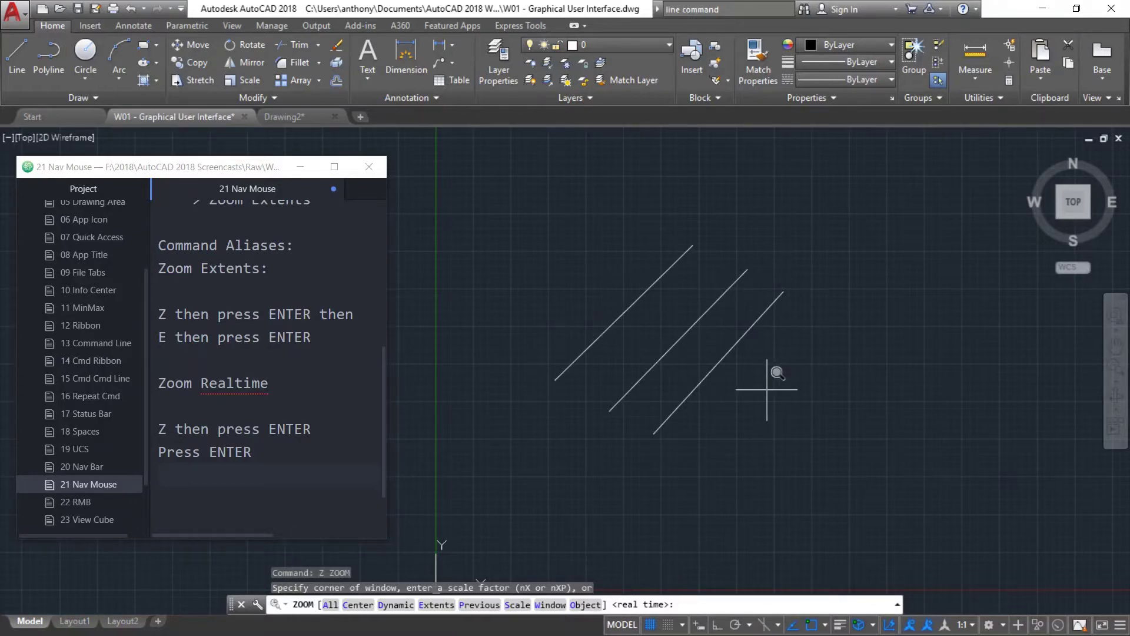
pyautogui.press('Return')
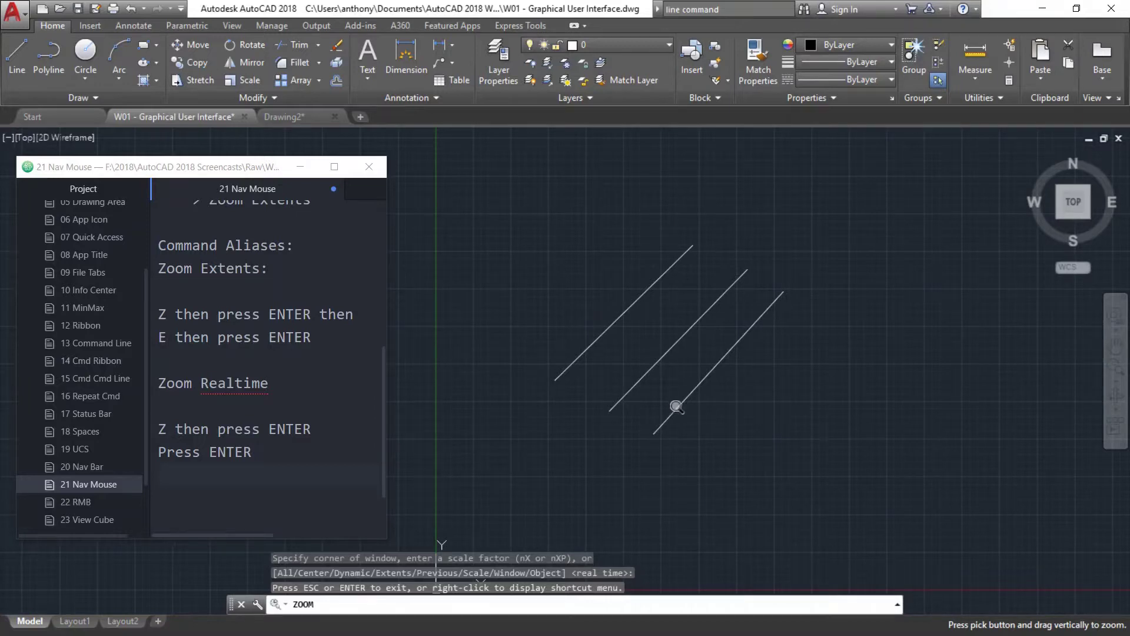
pyautogui.moveTo(668, 420); pyautogui.dragTo(659, 172)
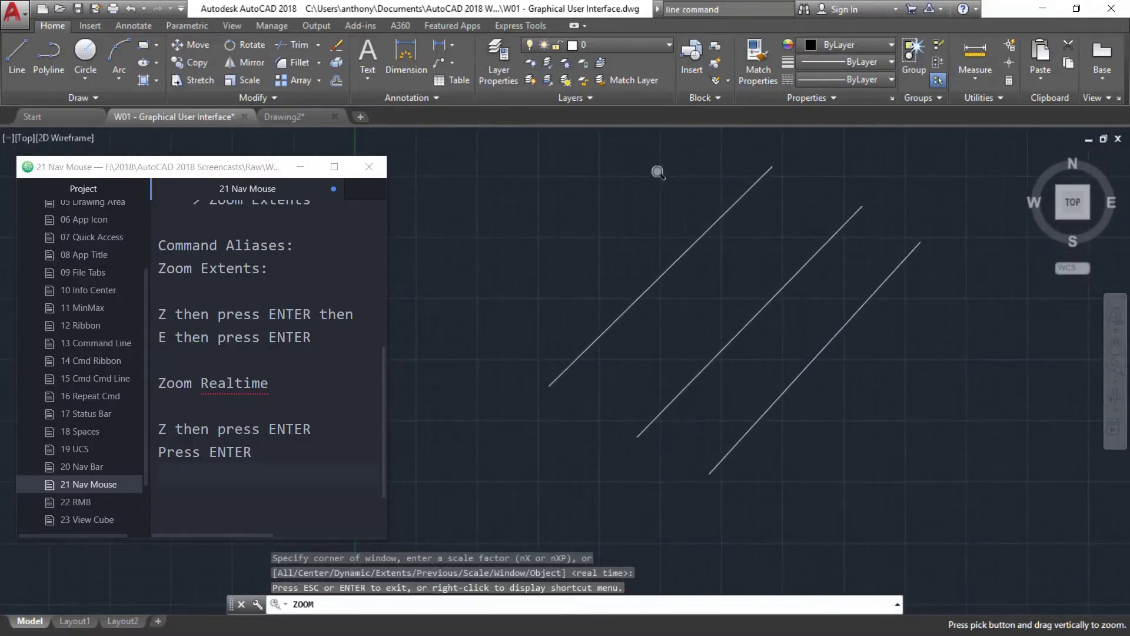
pyautogui.moveTo(723, 448); pyautogui.dragTo(714, 232)
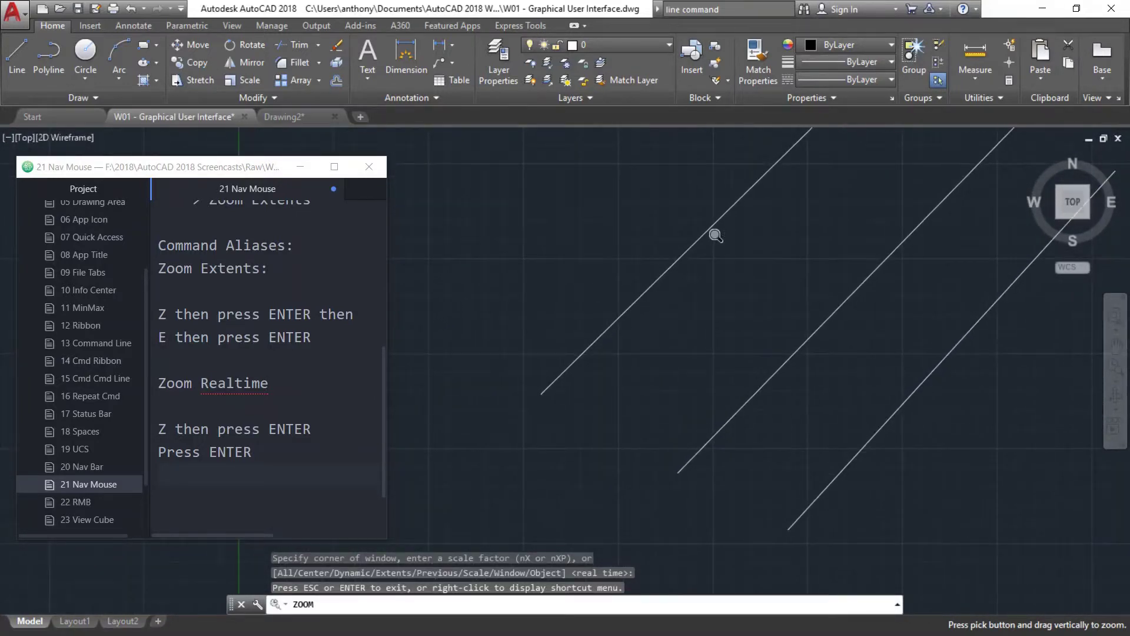
pyautogui.moveTo(868, 485); pyautogui.dragTo(852, 285)
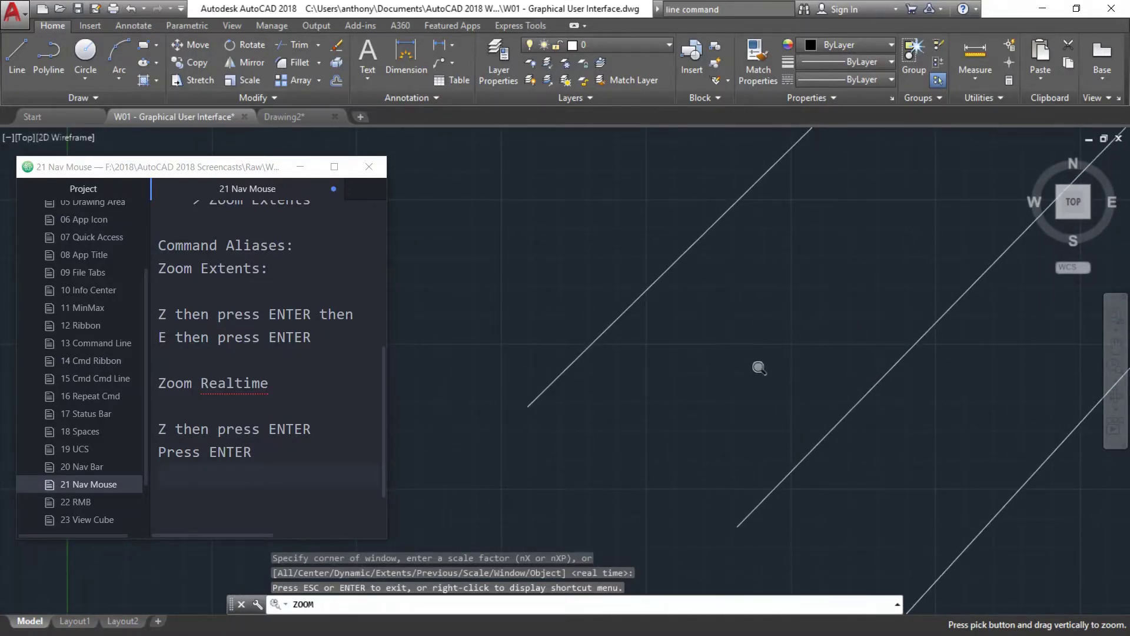
# Zoom back out and pan until all three lines are centred beside the notes window, then exit real-time zoom
pyautogui.scroll(-10, 758, 369)
pyautogui.scroll(8, 771, 369)
pyautogui.scroll(-1, 824, 361)
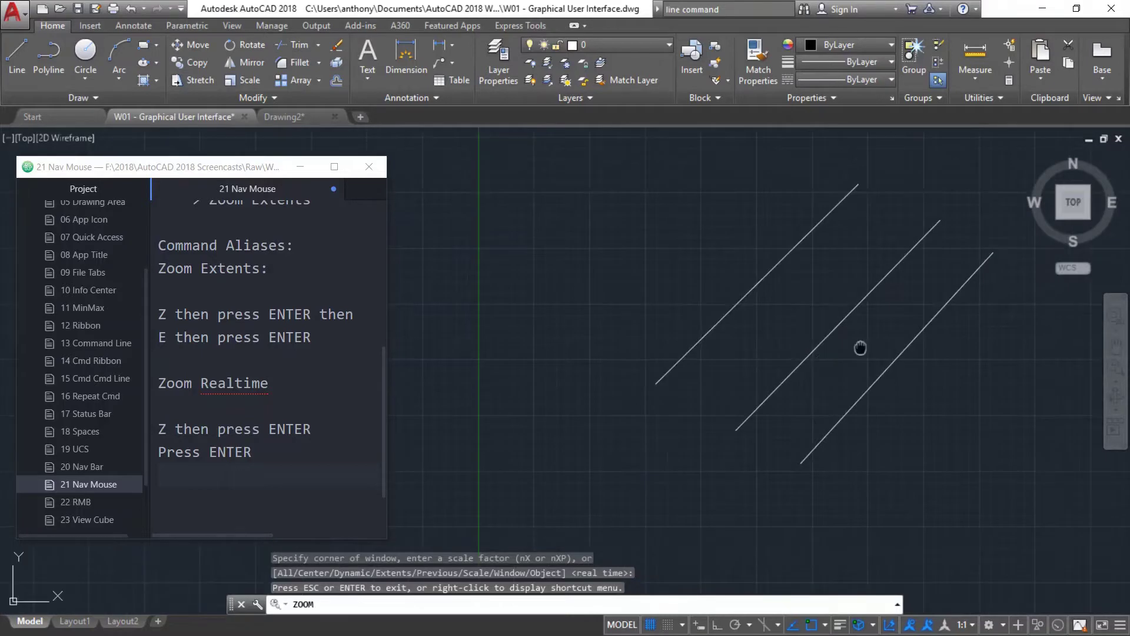
pyautogui.moveTo(860, 348); pyautogui.dragTo(731, 384, button='middle')
pyautogui.rightClick(701, 340)
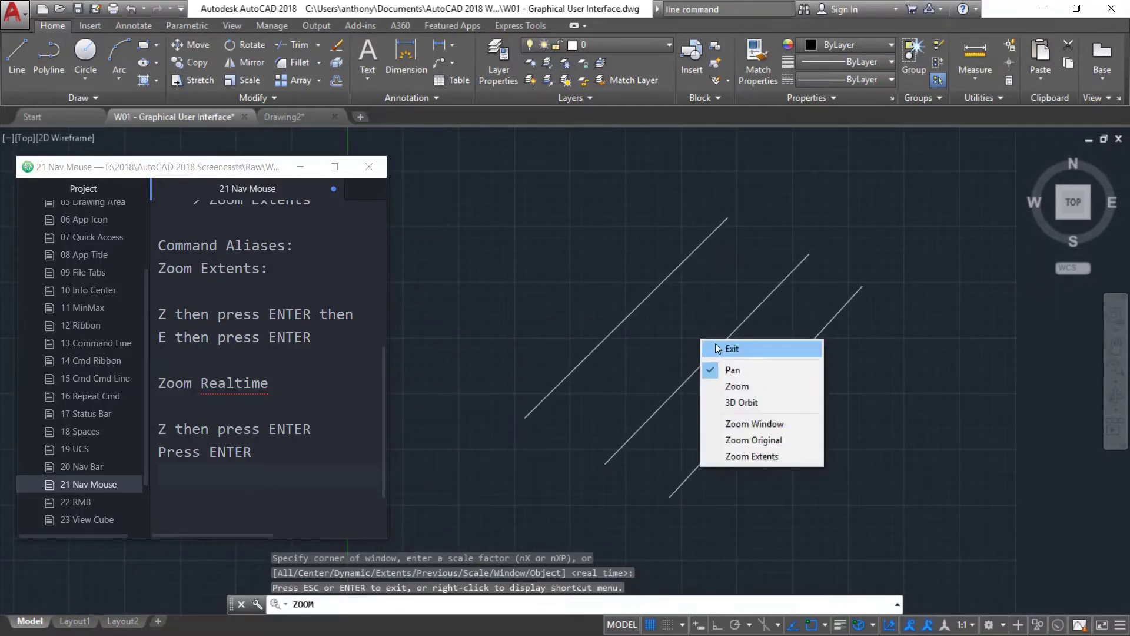
pyautogui.click(716, 344)
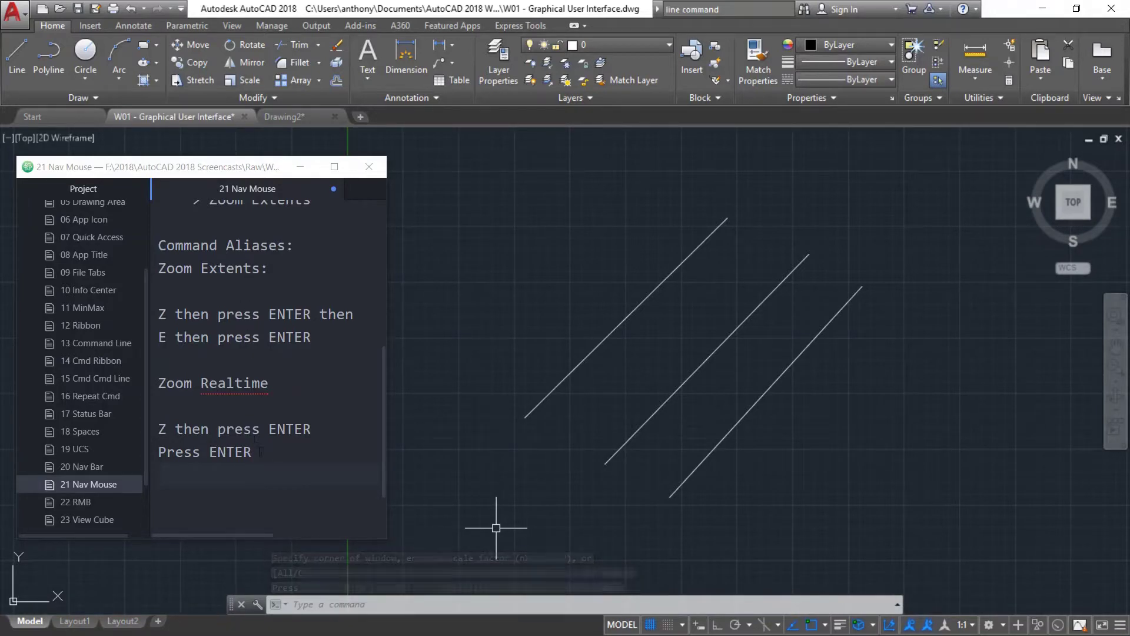
# Open the 22 RMB note and widen the notes window slightly
pyautogui.click(230, 486)
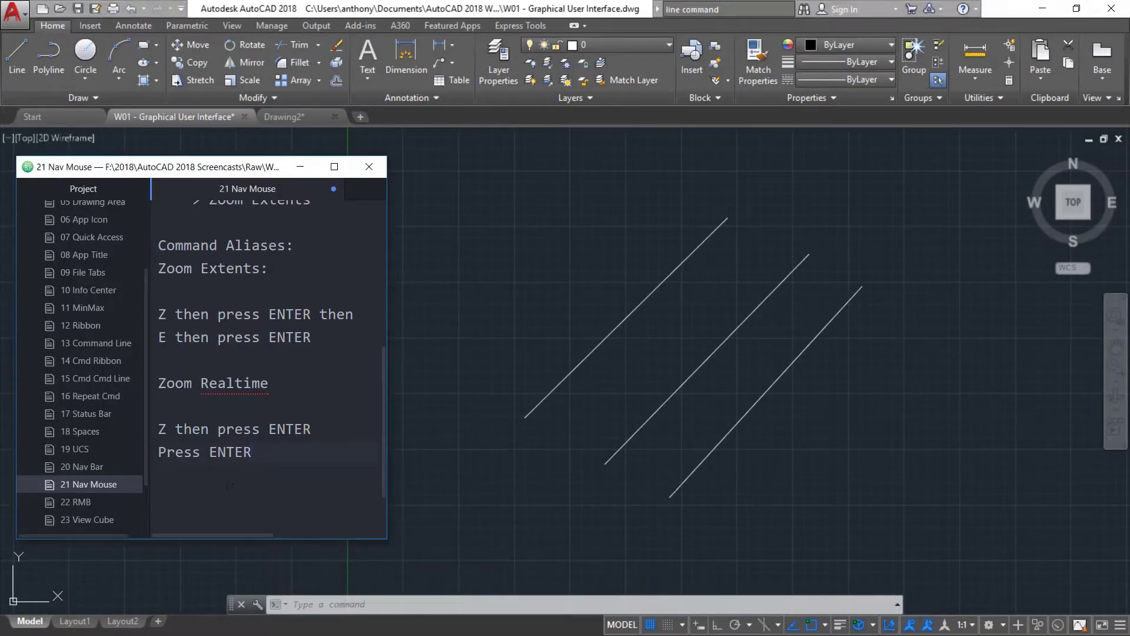
pyautogui.click(79, 503)
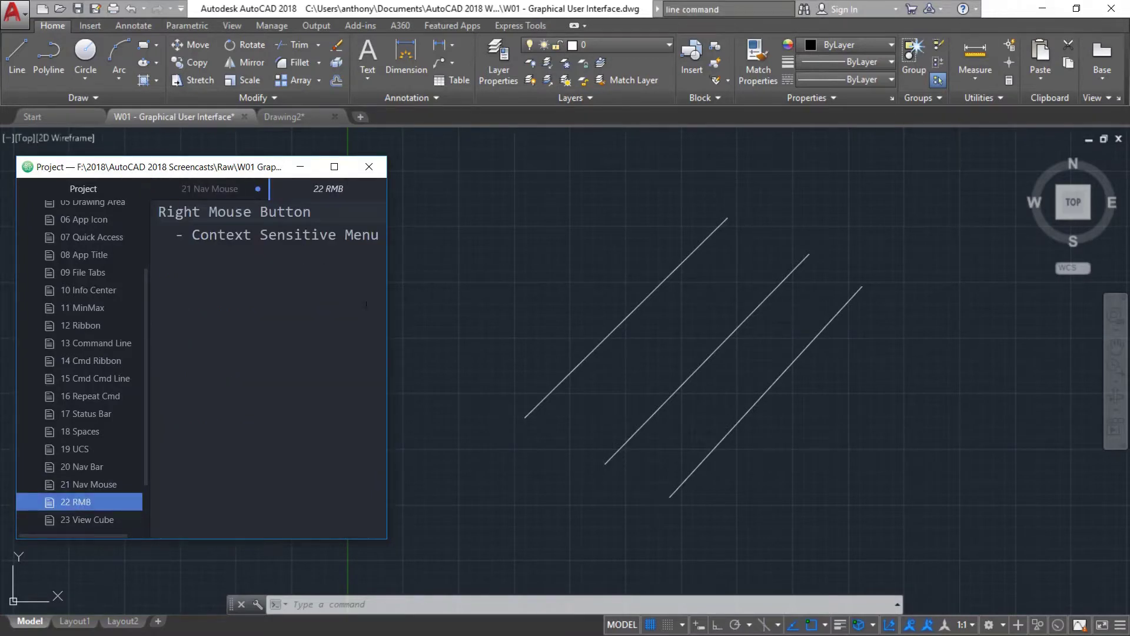
pyautogui.moveTo(389, 309); pyautogui.dragTo(426, 313)
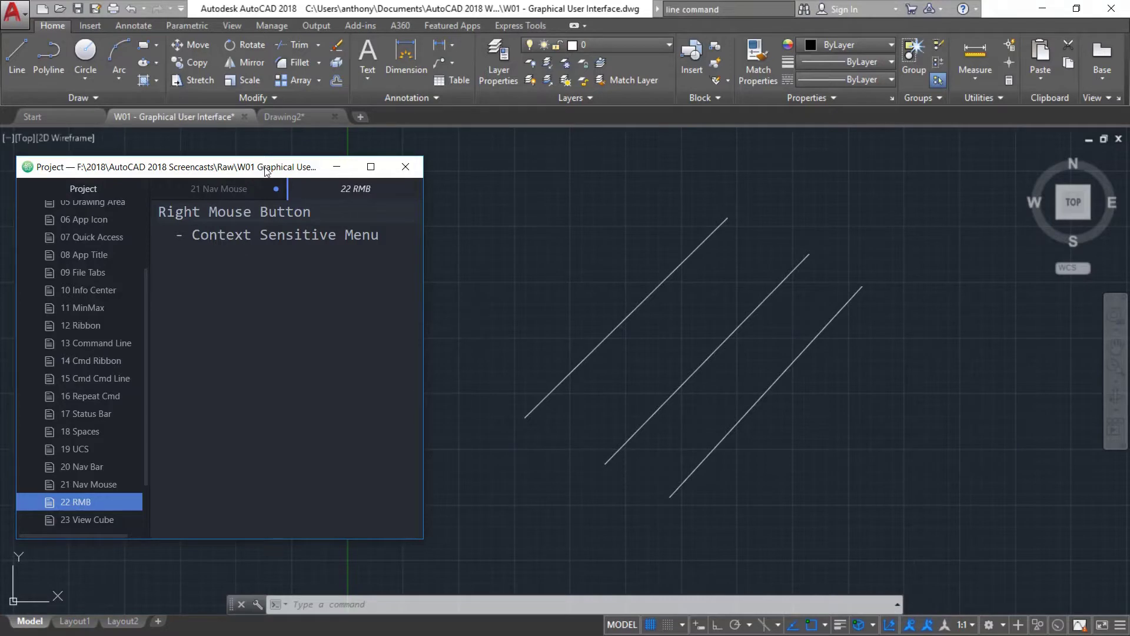
# Shorten the notes window to just fit the Right Mouse Button text and move it lower, closer to the three lines
pyautogui.scroll(-3, 97, 334)
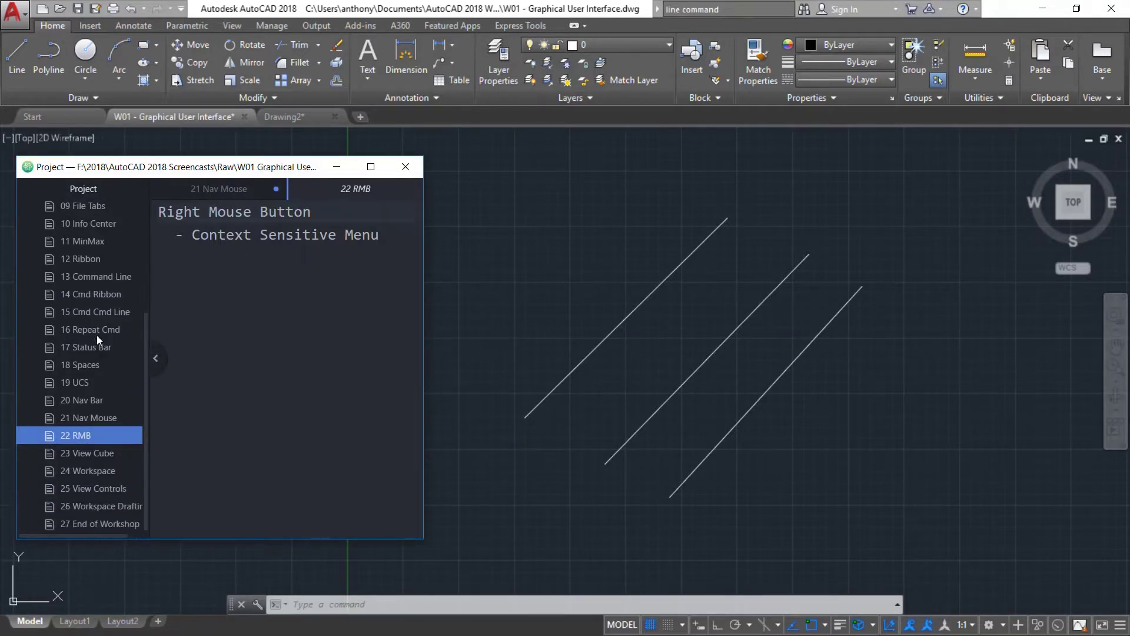
pyautogui.moveTo(256, 540); pyautogui.dragTo(252, 282)
pyautogui.scroll(-5, 111, 250)
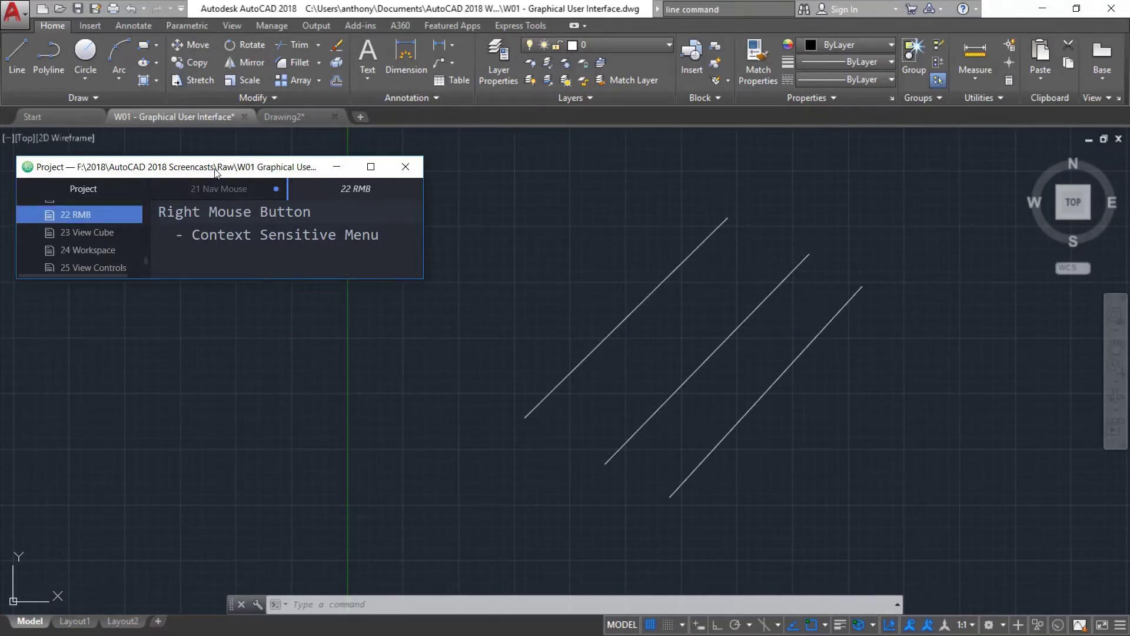
pyautogui.moveTo(215, 172); pyautogui.dragTo(253, 211)
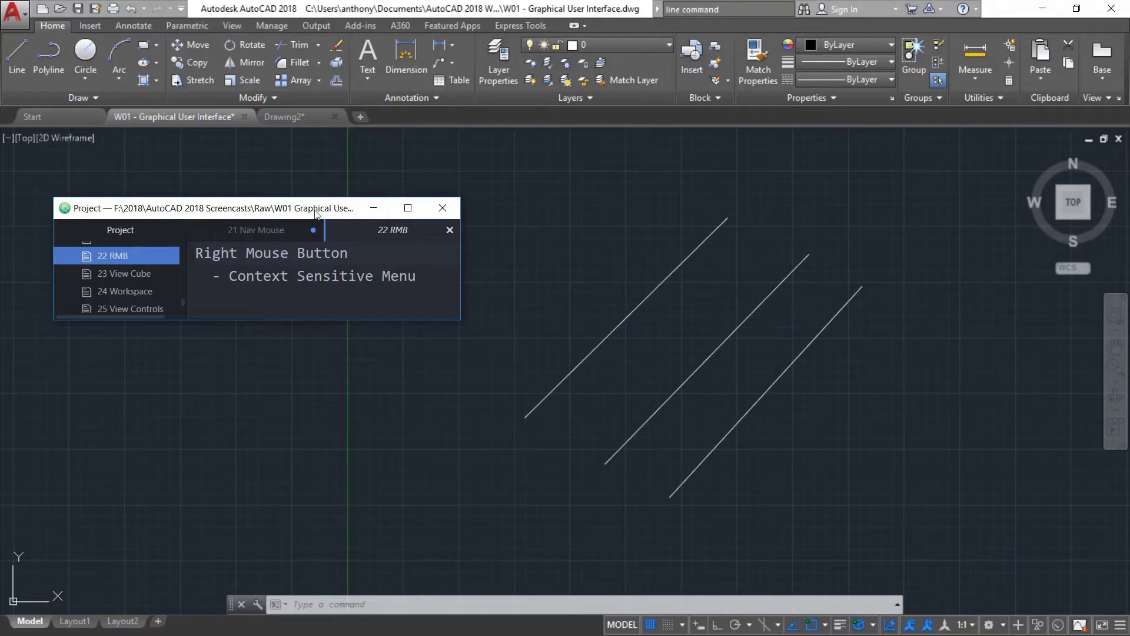
pyautogui.moveTo(324, 209); pyautogui.dragTo(348, 219)
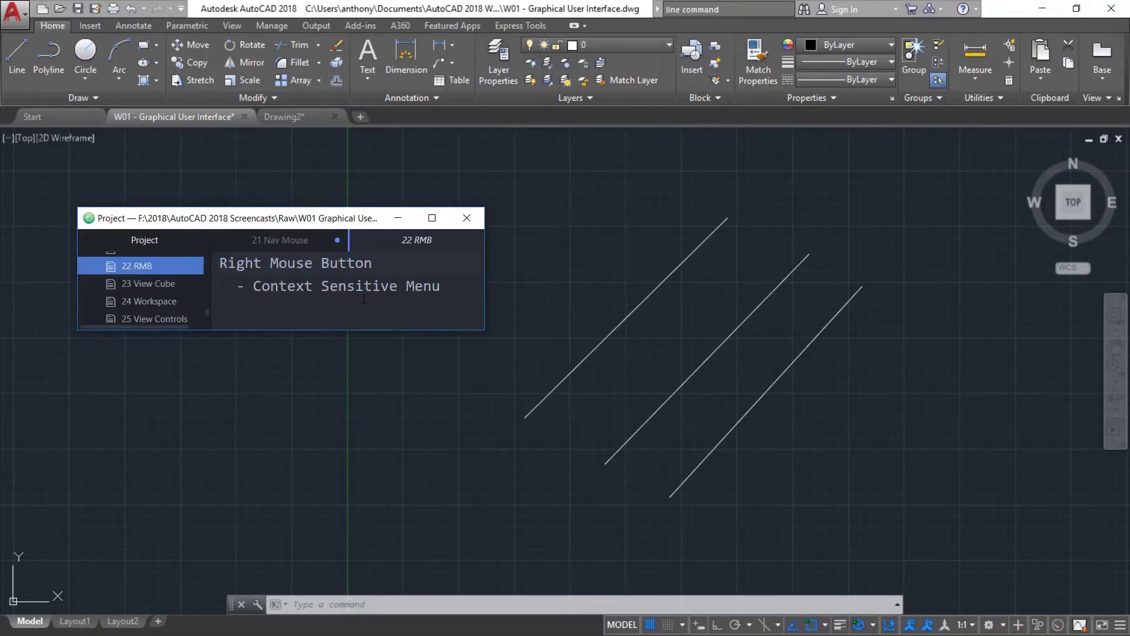
# Show the command line's context-sensitive options, including the Input Settings choices, and dismiss them
pyautogui.rightClick(329, 606)
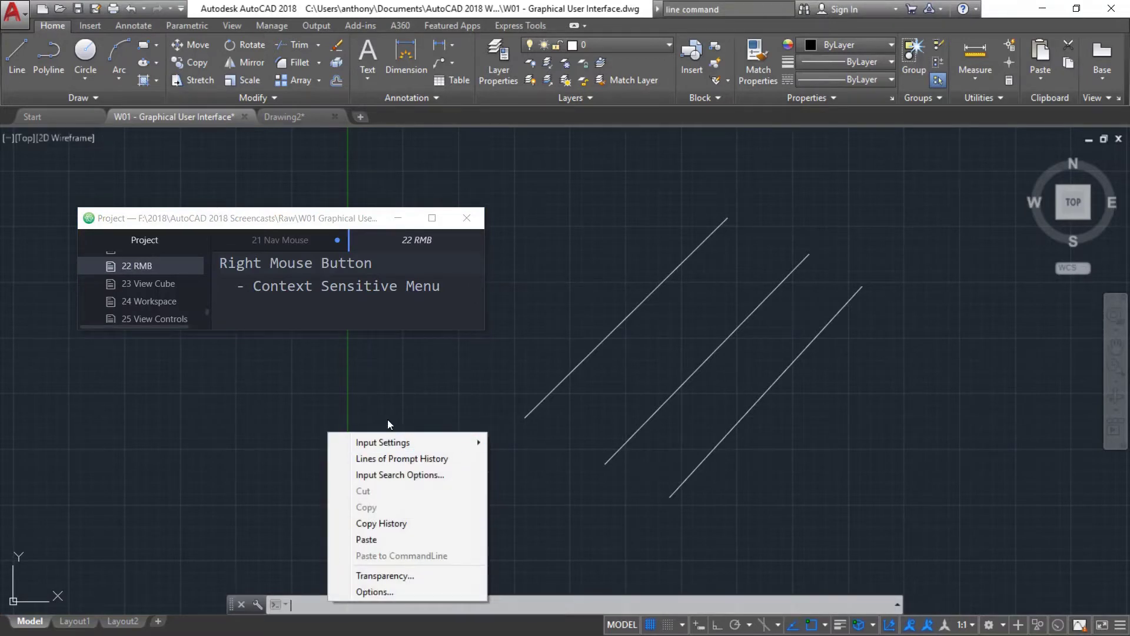
pyautogui.moveTo(404, 442)
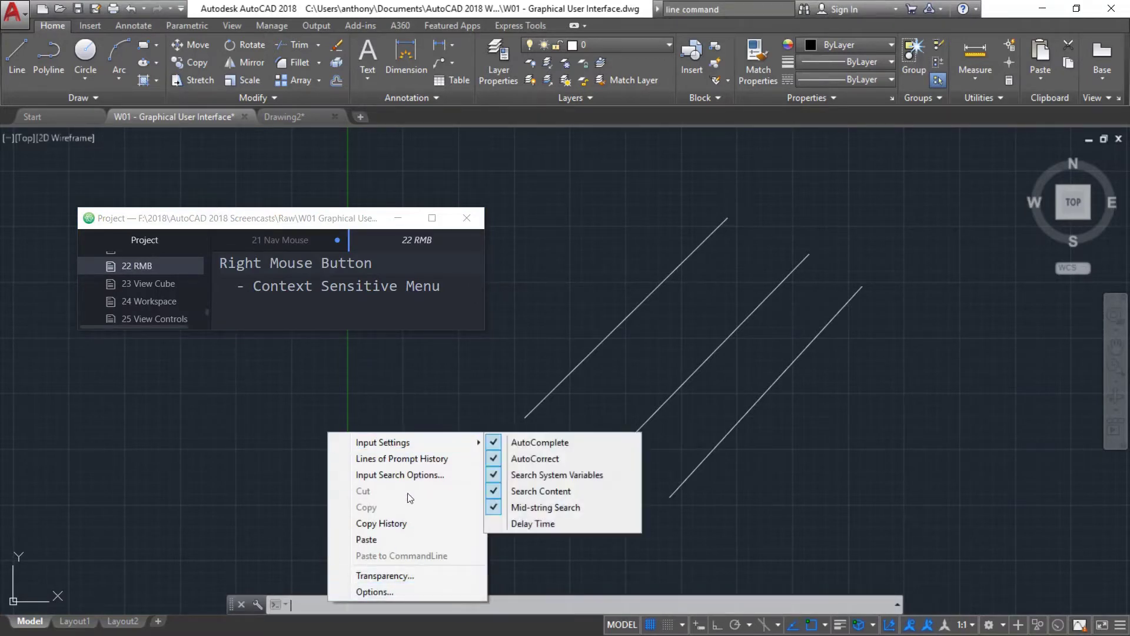
pyautogui.click(399, 383)
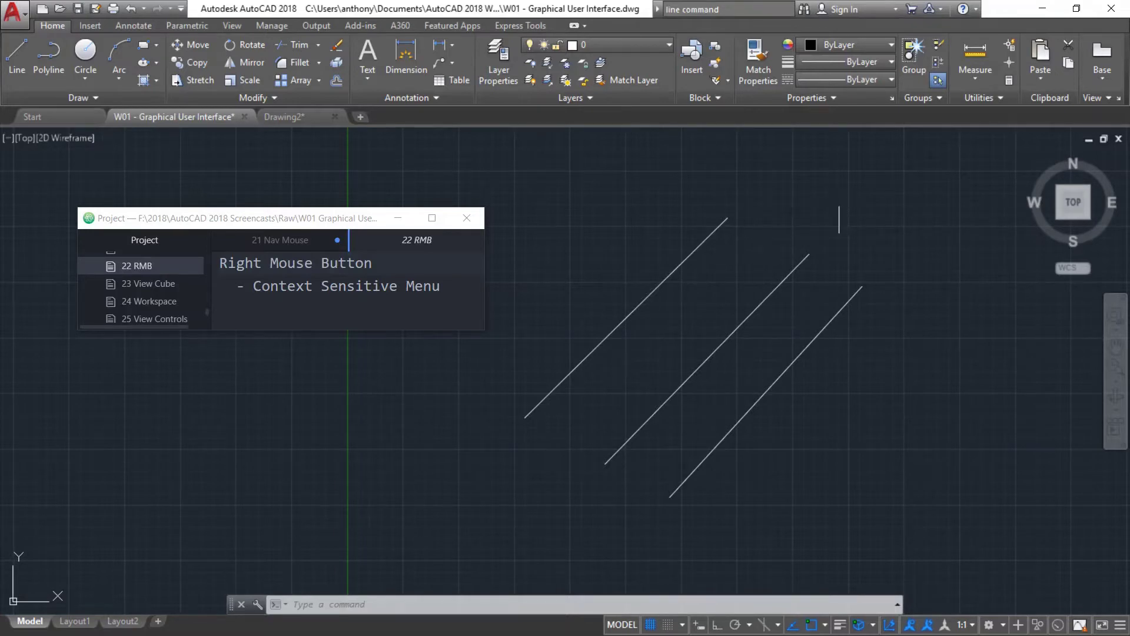
# Show the context-sensitive options of an empty spot in the drawing area and dismiss them without choosing any
pyautogui.rightClick(840, 205)
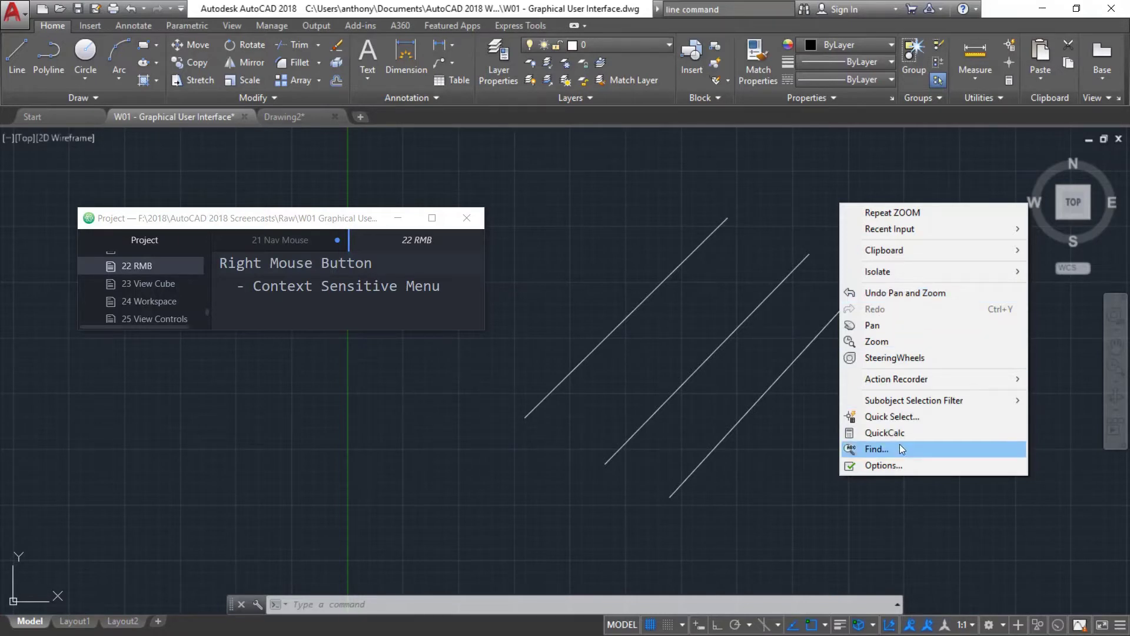
pyautogui.click(611, 221)
pyautogui.press('Escape')
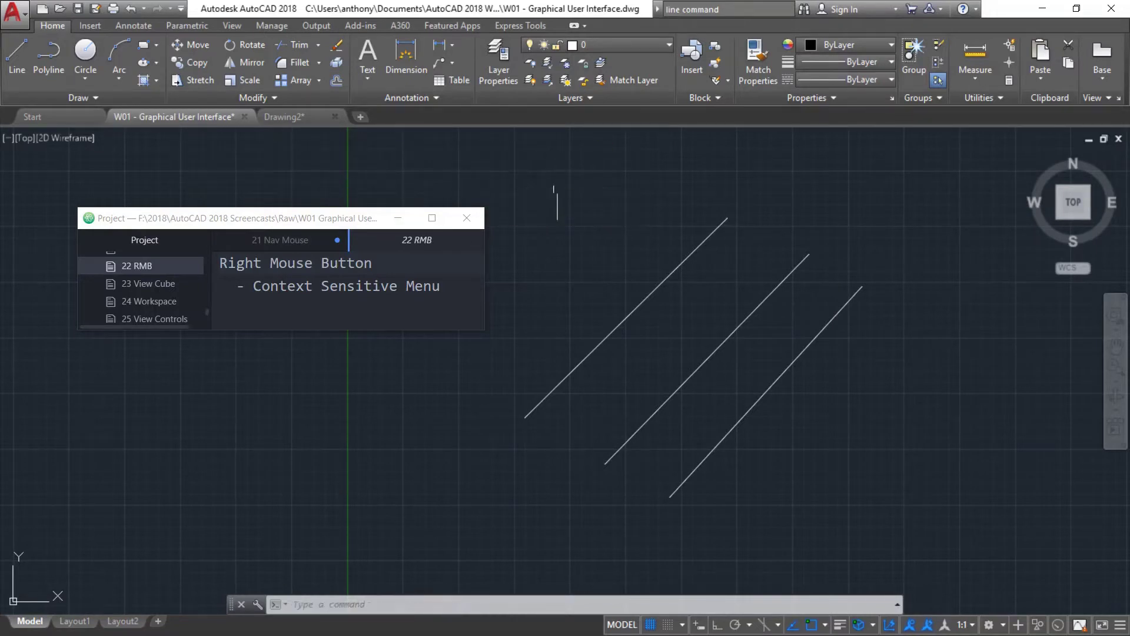
# Open the file location of the W01 - Graphical User Interface drawing from its file tab, then close the folder window
pyautogui.rightClick(186, 117)
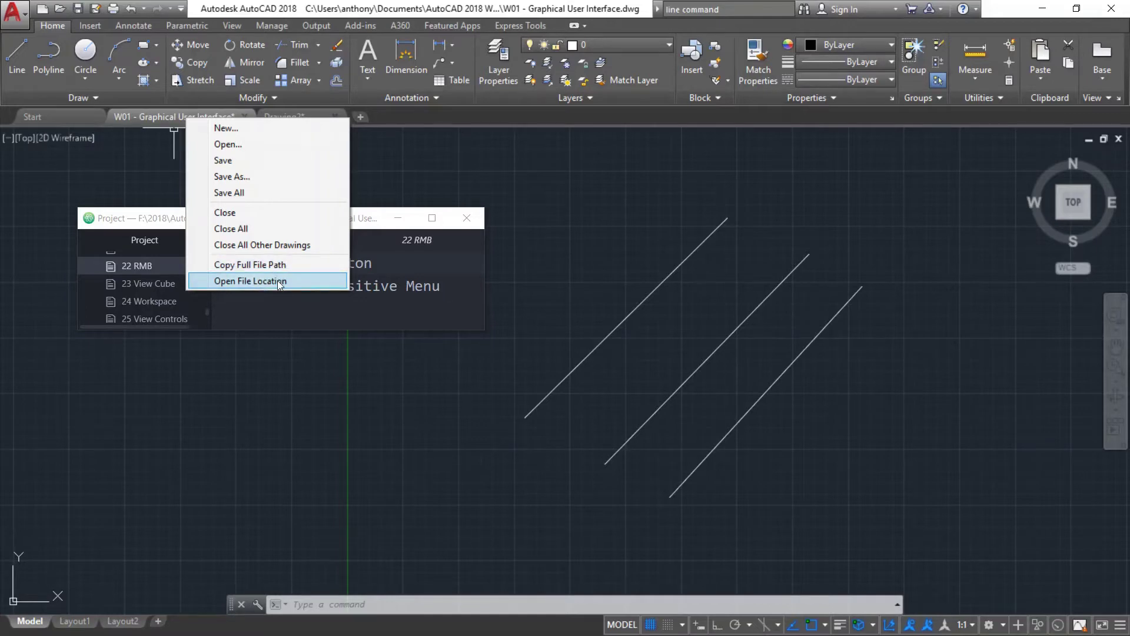
pyautogui.click(277, 280)
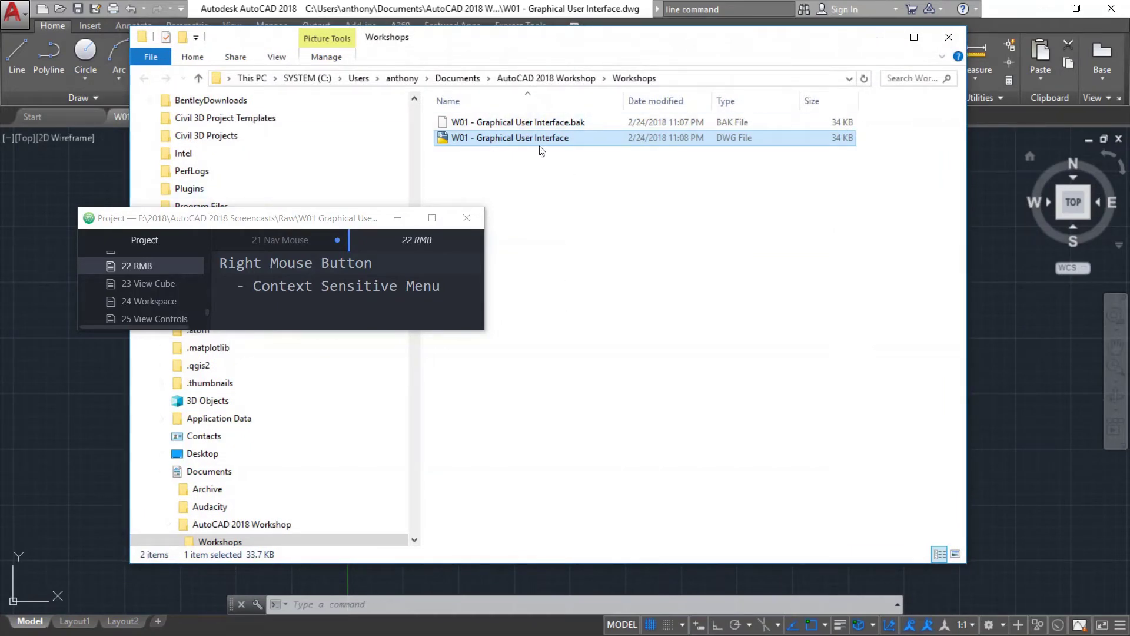
pyautogui.click(953, 37)
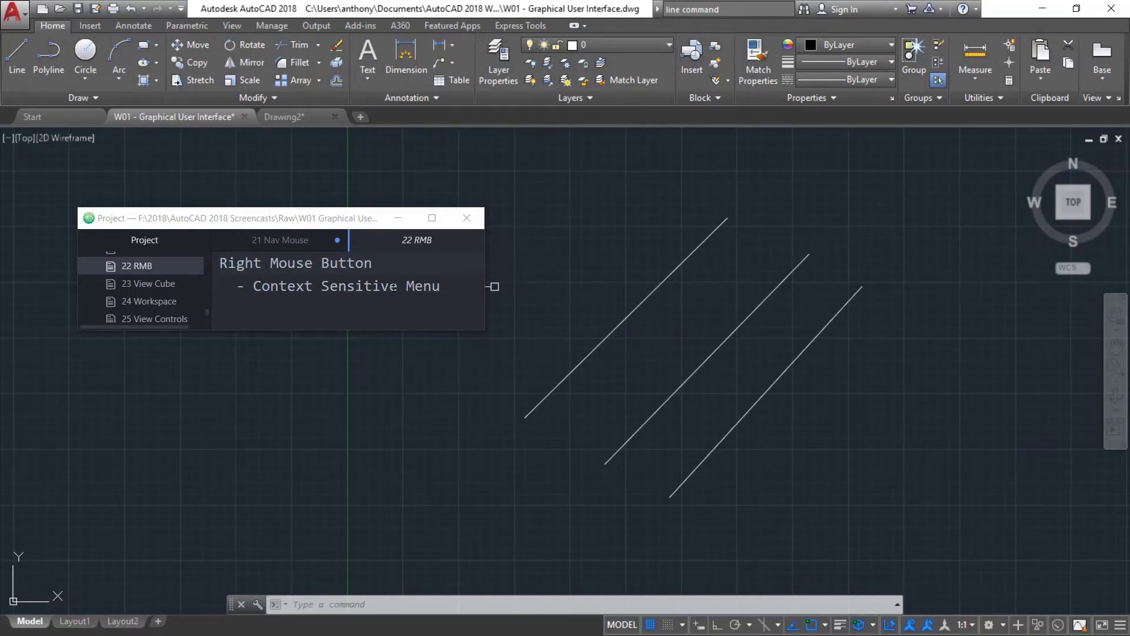
# Show the context-sensitive options of the Model layout tab and of the Mirror tool, dismissing each without choosing any
pyautogui.rightClick(31, 622)
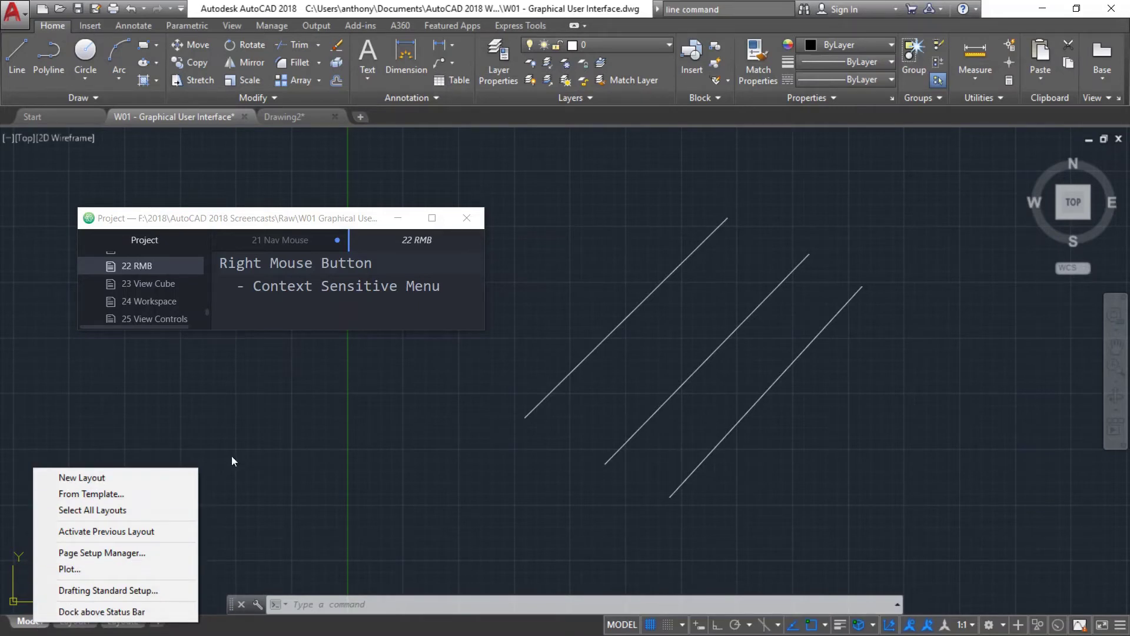
pyautogui.click(256, 436)
pyautogui.click(234, 352)
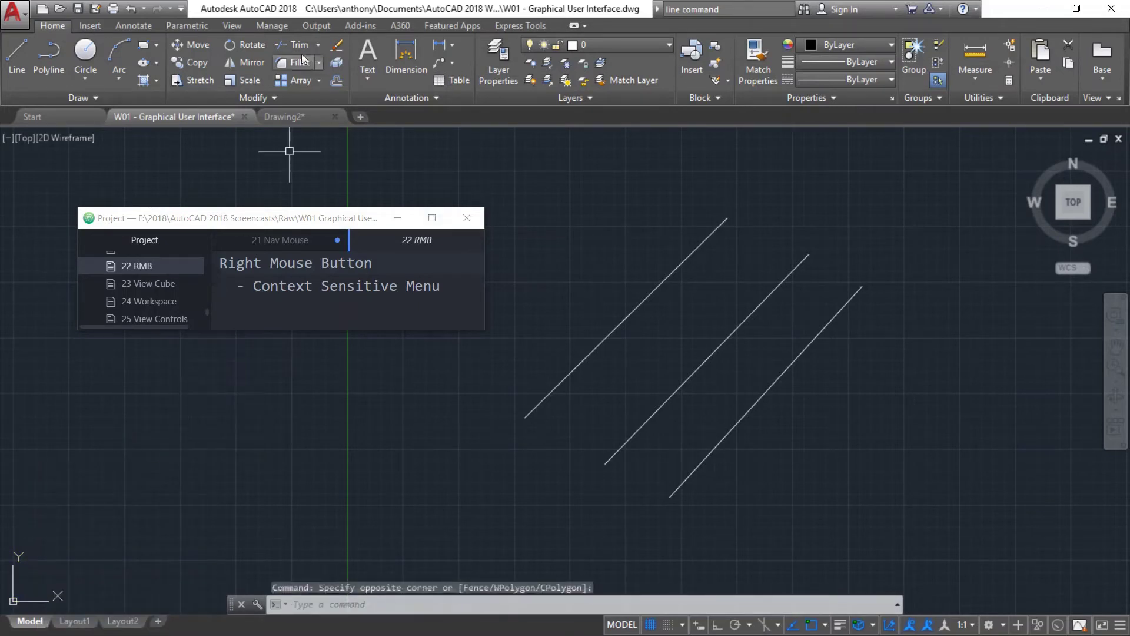
pyautogui.rightClick(259, 57)
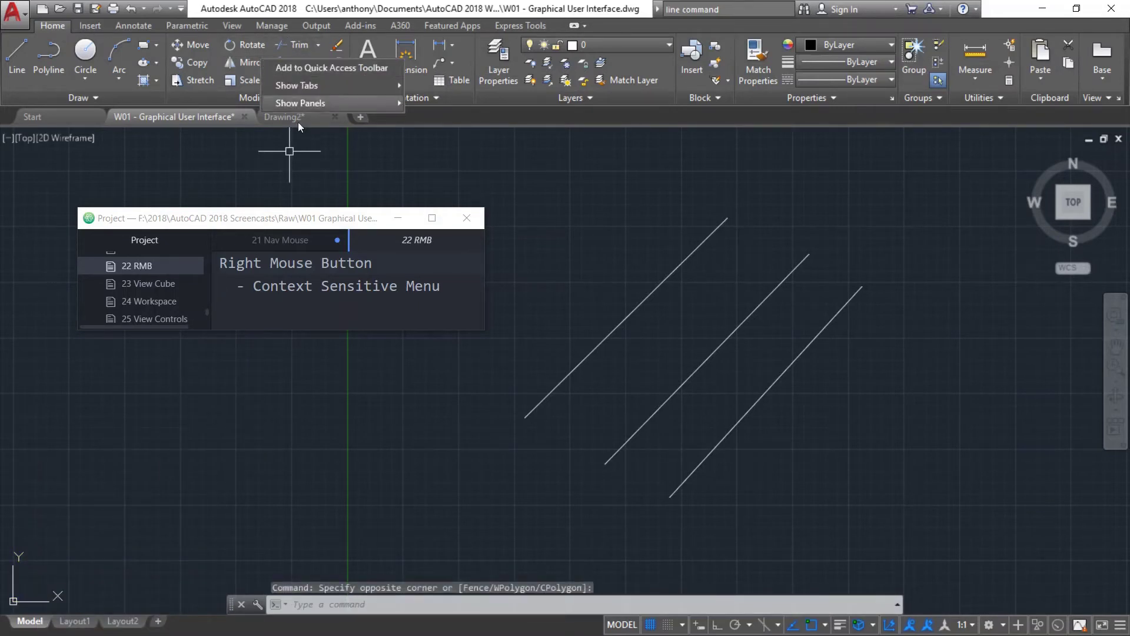
pyautogui.click(547, 192)
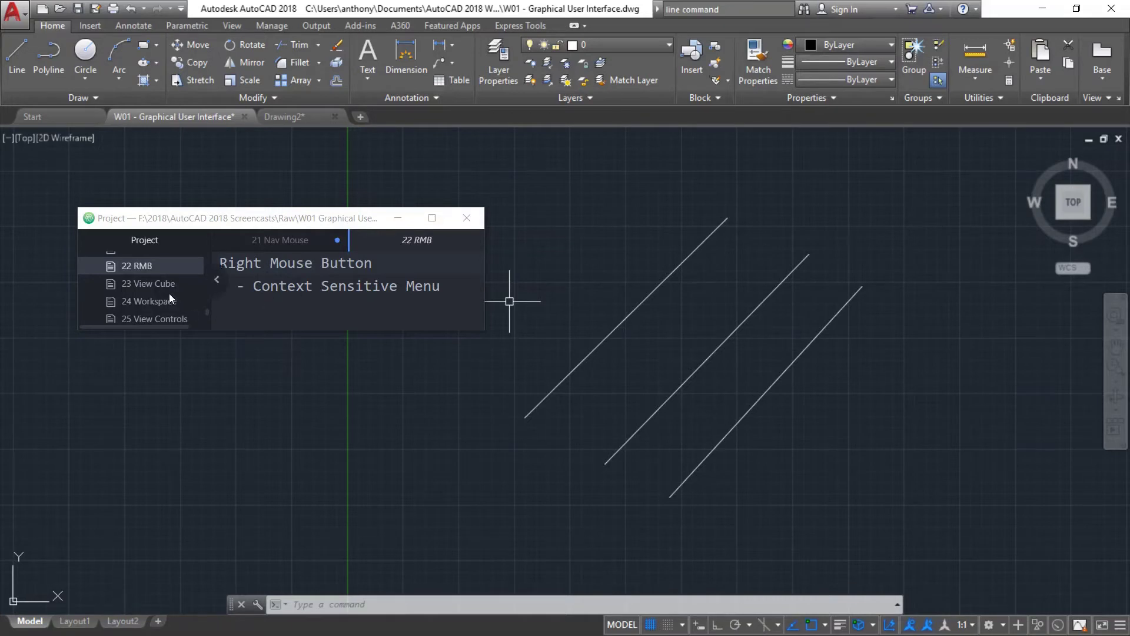
# Open the 23 View Cube note and reposition and enlarge the notes window so all of its text fits
pyautogui.click(156, 287)
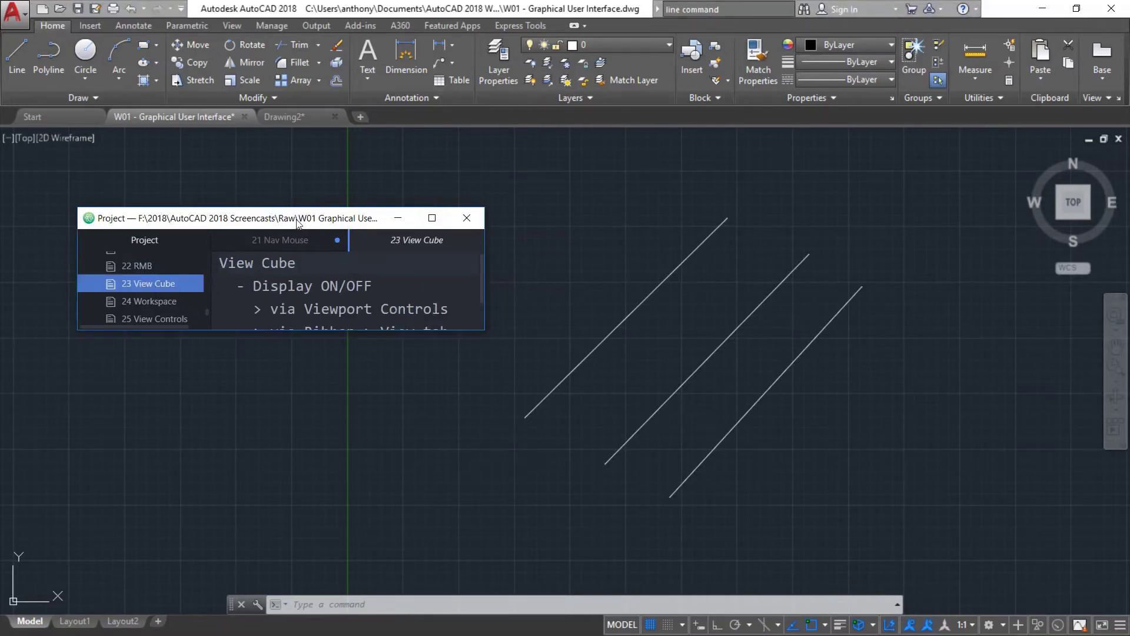
pyautogui.moveTo(294, 223); pyautogui.dragTo(243, 186)
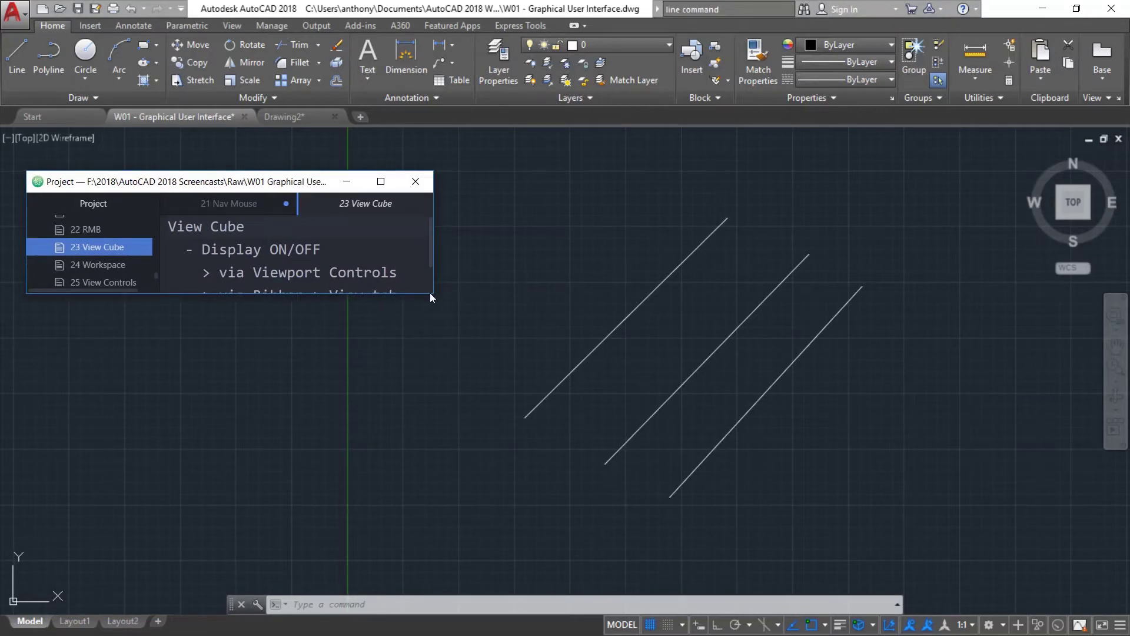
pyautogui.moveTo(433, 294); pyautogui.dragTo(429, 353)
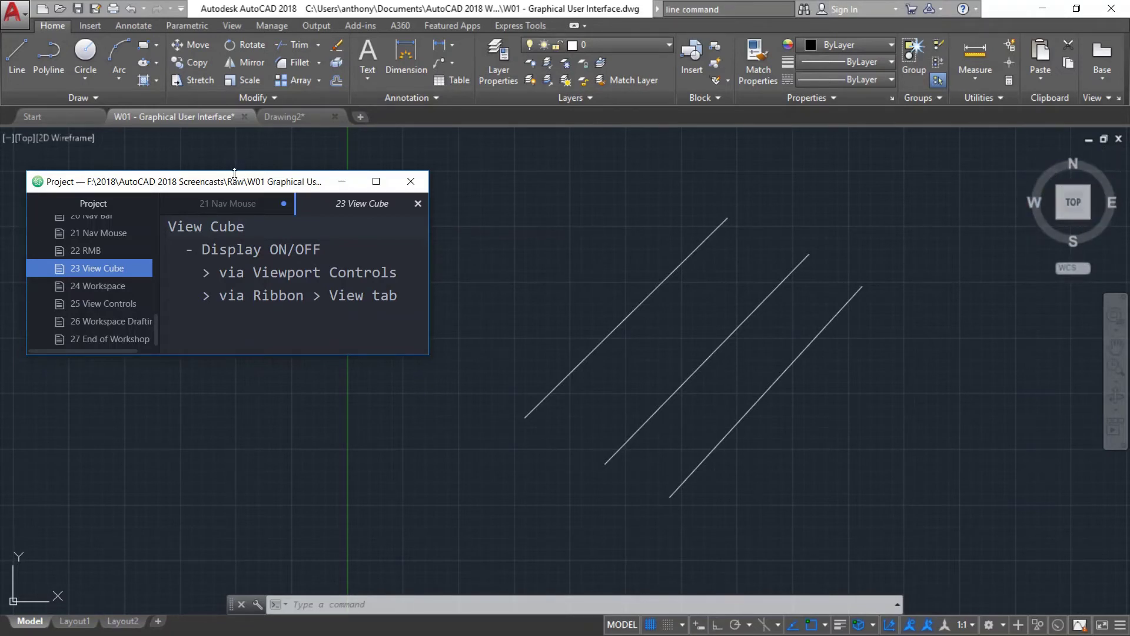
pyautogui.moveTo(239, 182); pyautogui.dragTo(242, 188)
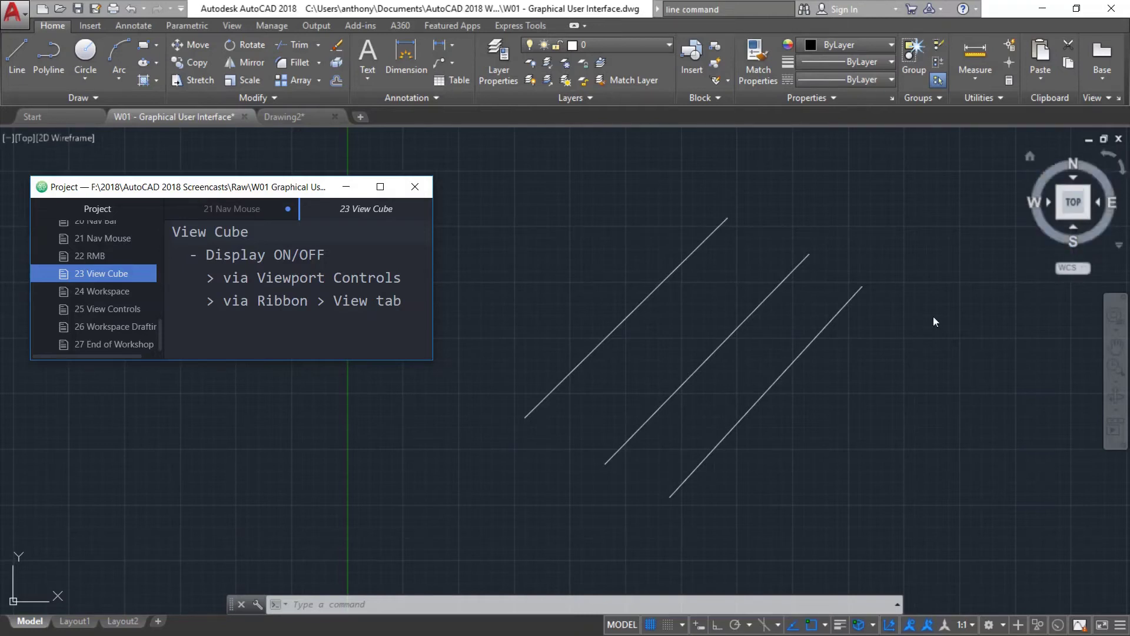
pyautogui.click(779, 338)
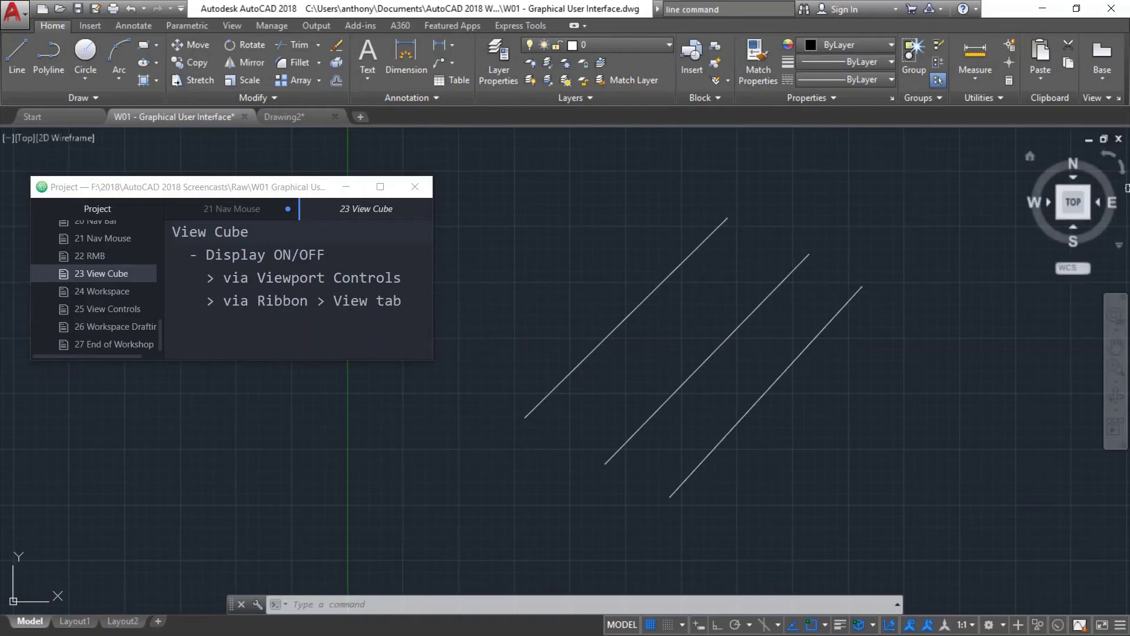
# Move the notes window clear of the viewport controls and use those controls to turn the ViewCube off and back on
pyautogui.moveTo(1091, 196)
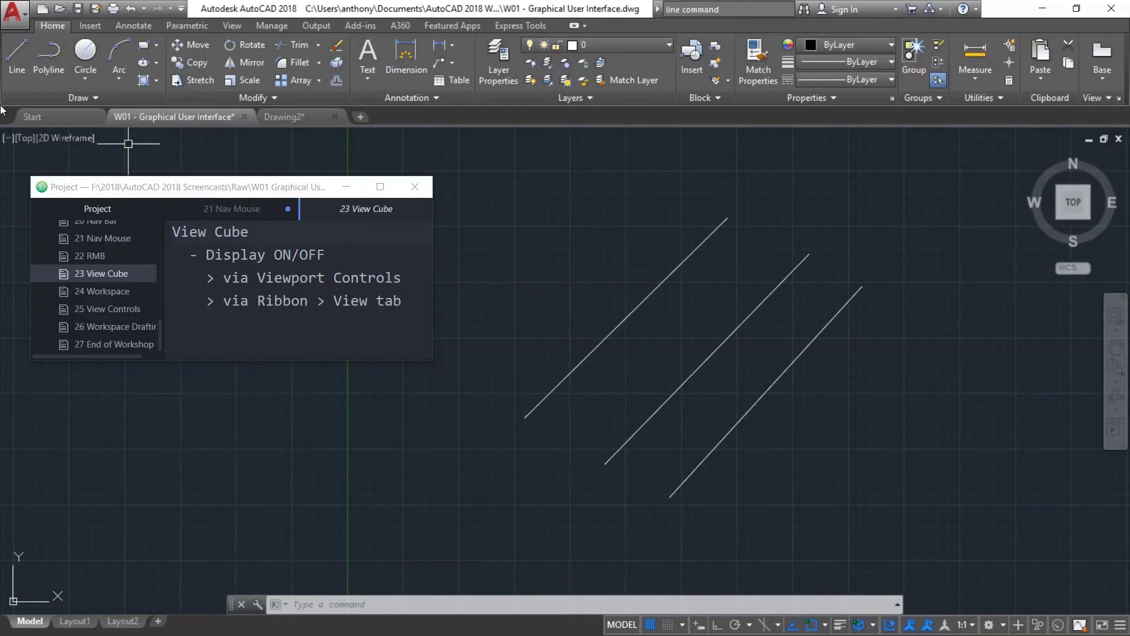
pyautogui.moveTo(126, 195); pyautogui.dragTo(160, 202)
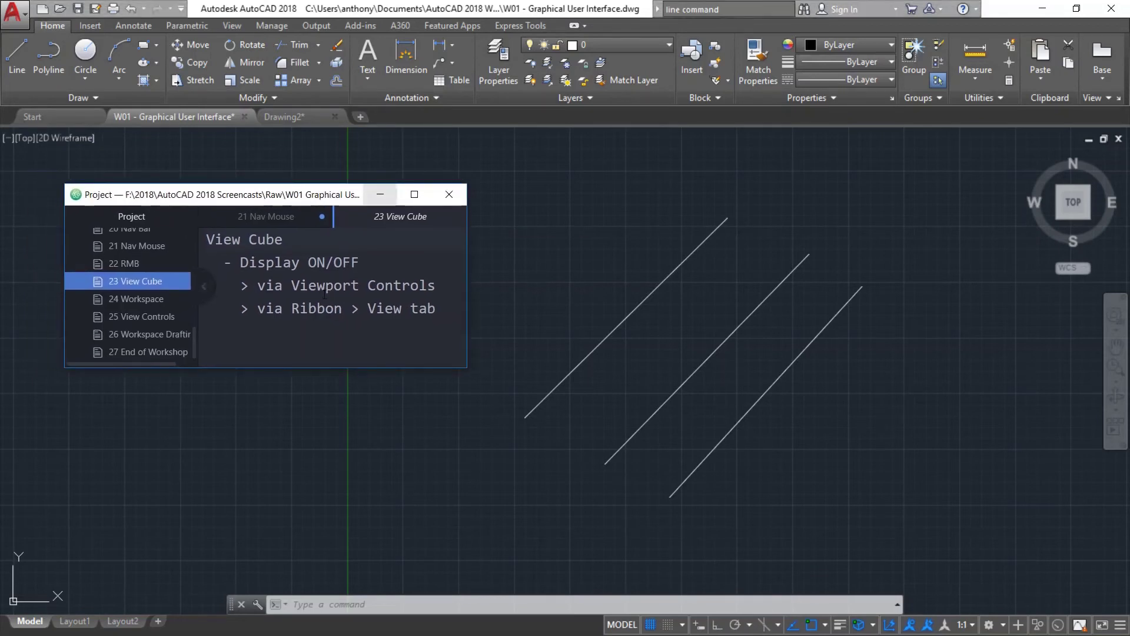
pyautogui.click(7, 136)
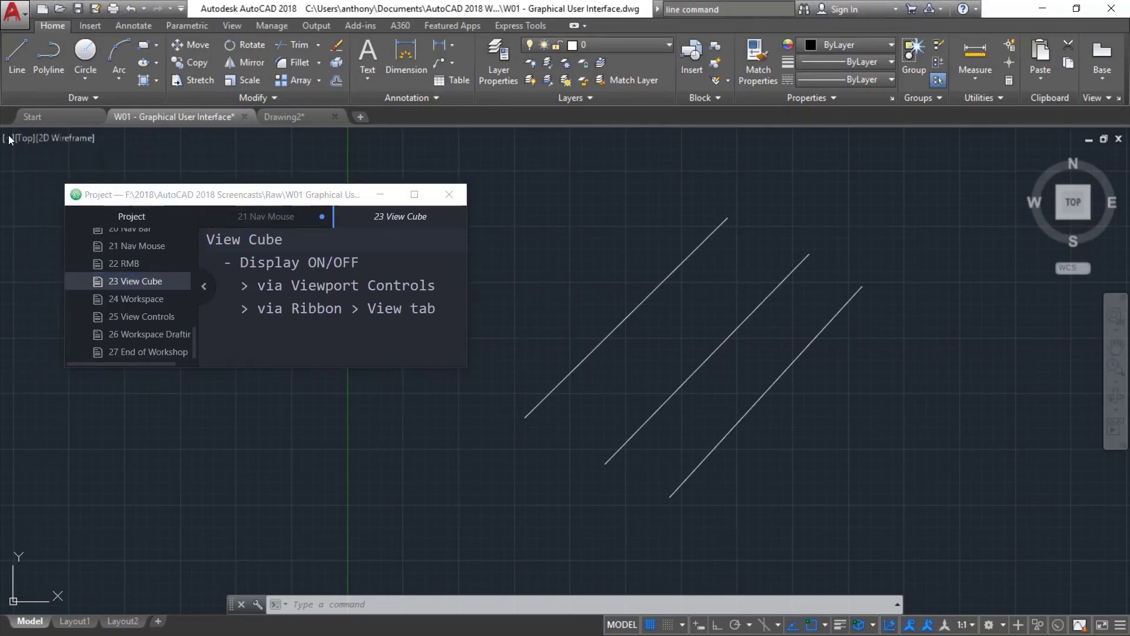
pyautogui.click(8, 137)
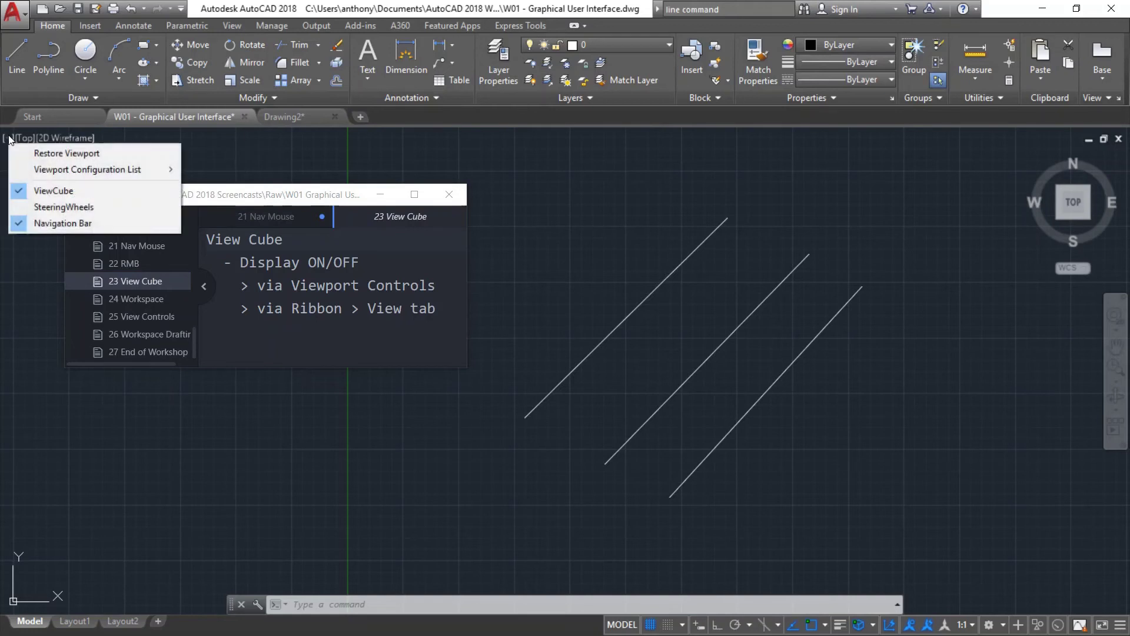
pyautogui.click(19, 191)
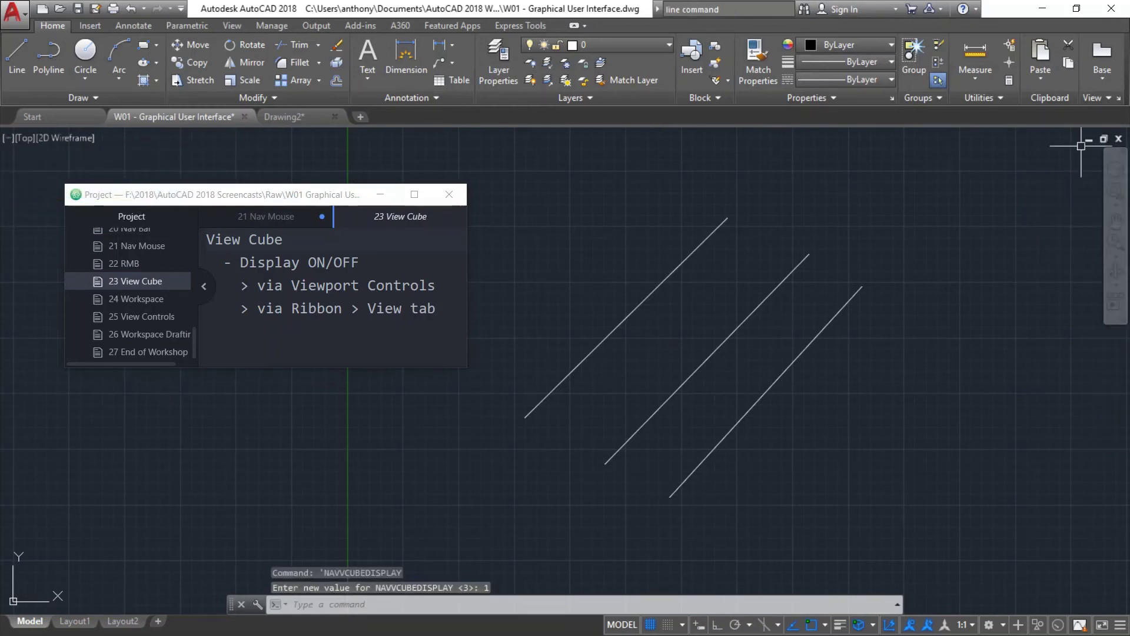
pyautogui.click(7, 139)
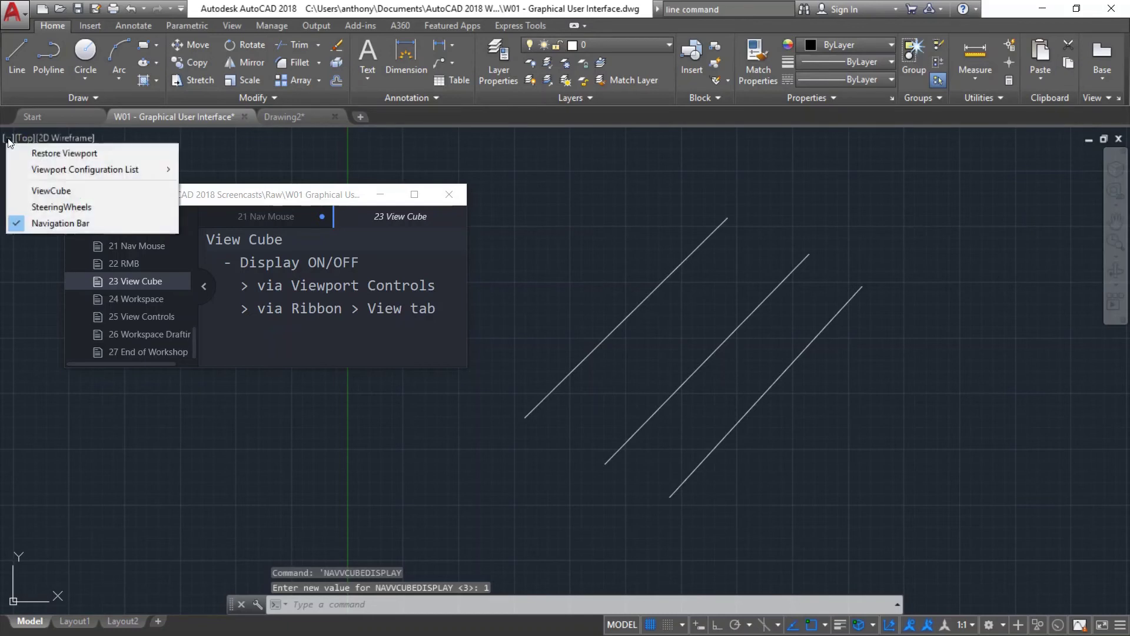
pyautogui.click(11, 191)
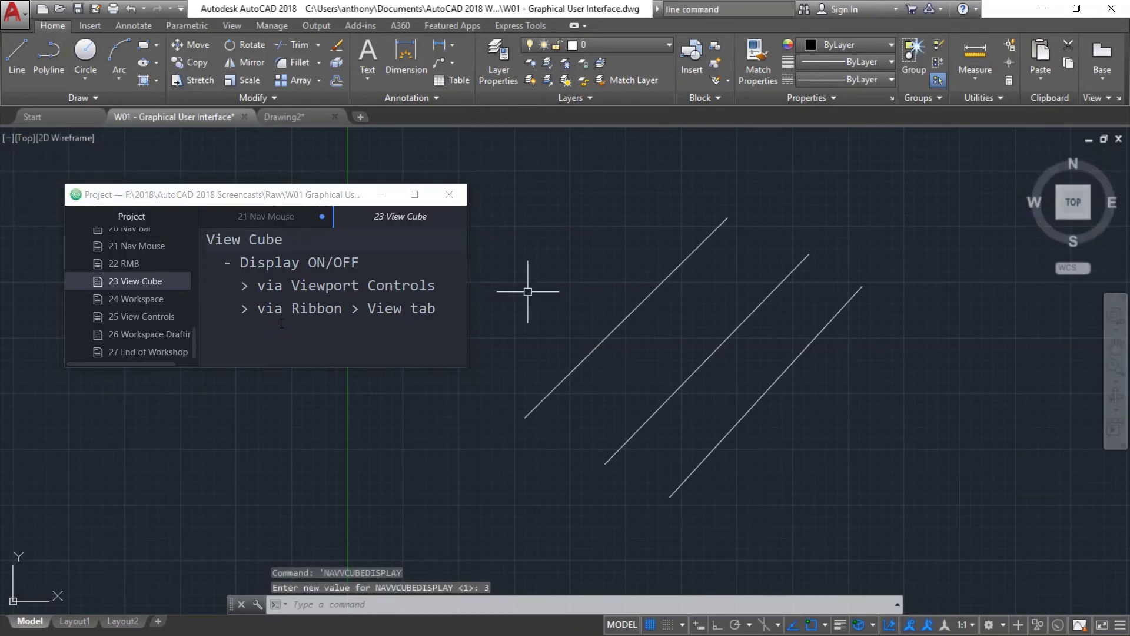
# Toggle the ViewCube off and on twice with the View Cube viewport tool, leaving it displayed, and shift the notes window slightly
pyautogui.click(416, 312)
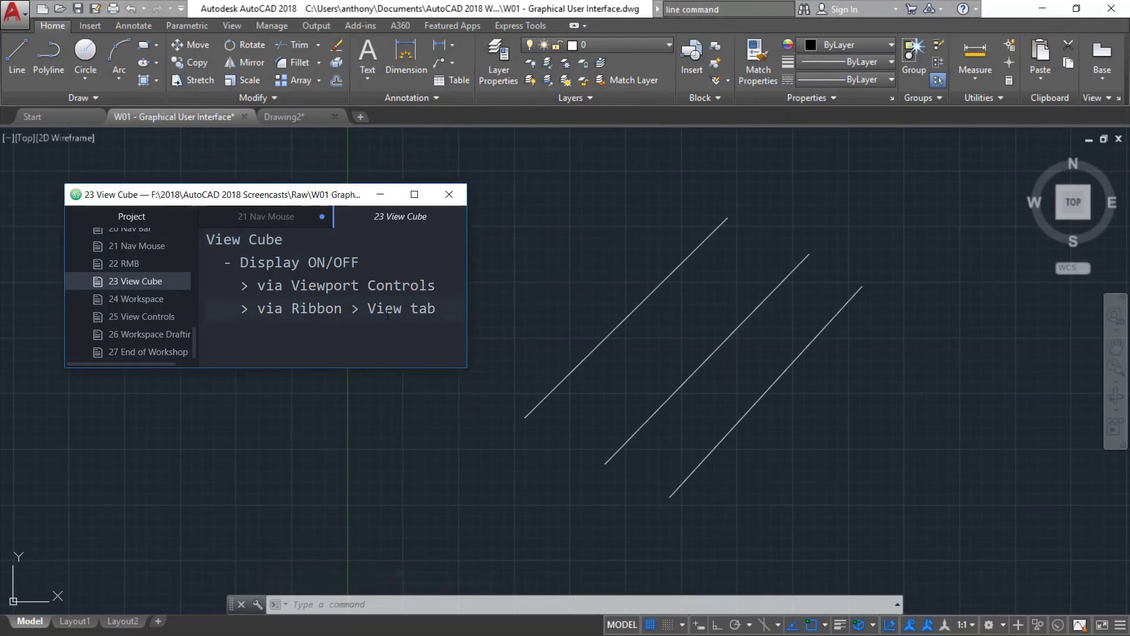
pyautogui.click(226, 26)
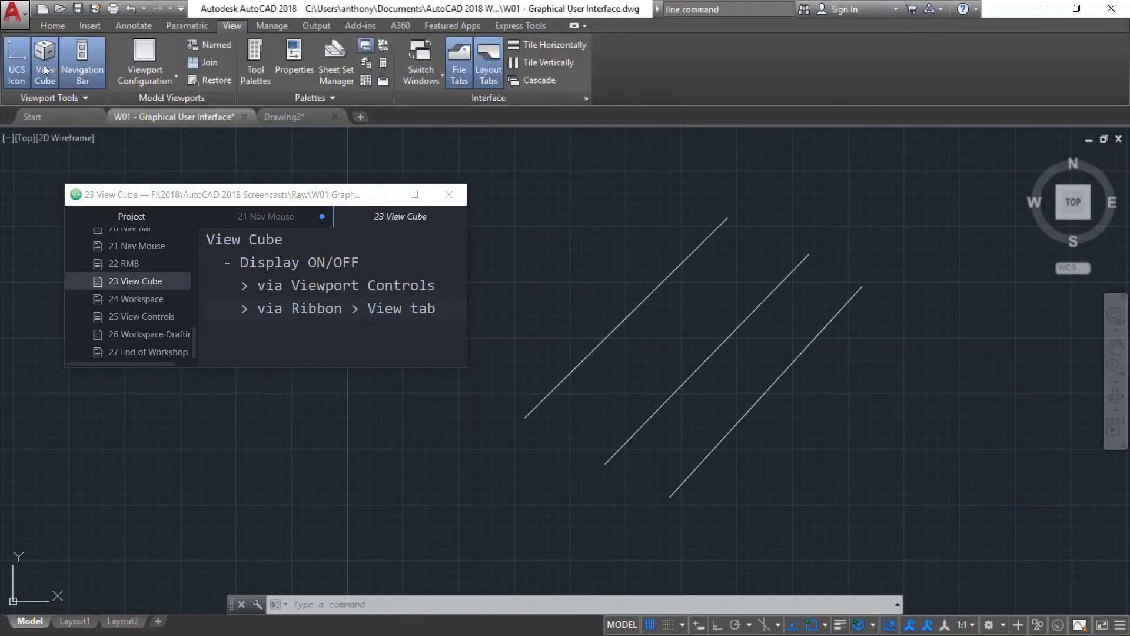
pyautogui.click(43, 64)
pyautogui.click(44, 65)
pyautogui.click(43, 65)
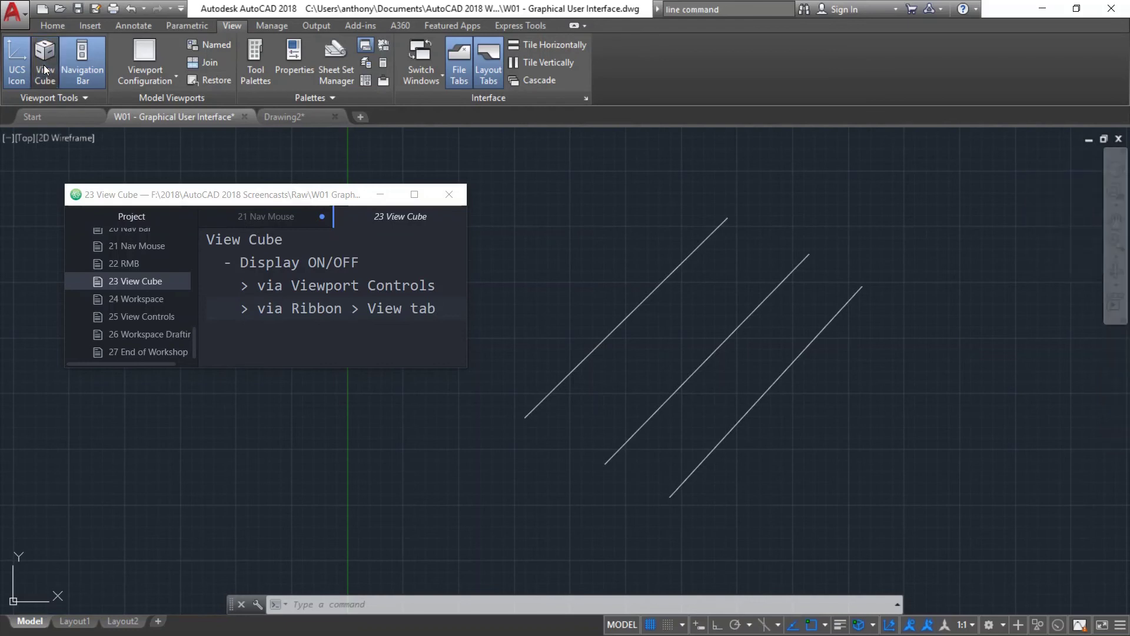
pyautogui.click(44, 65)
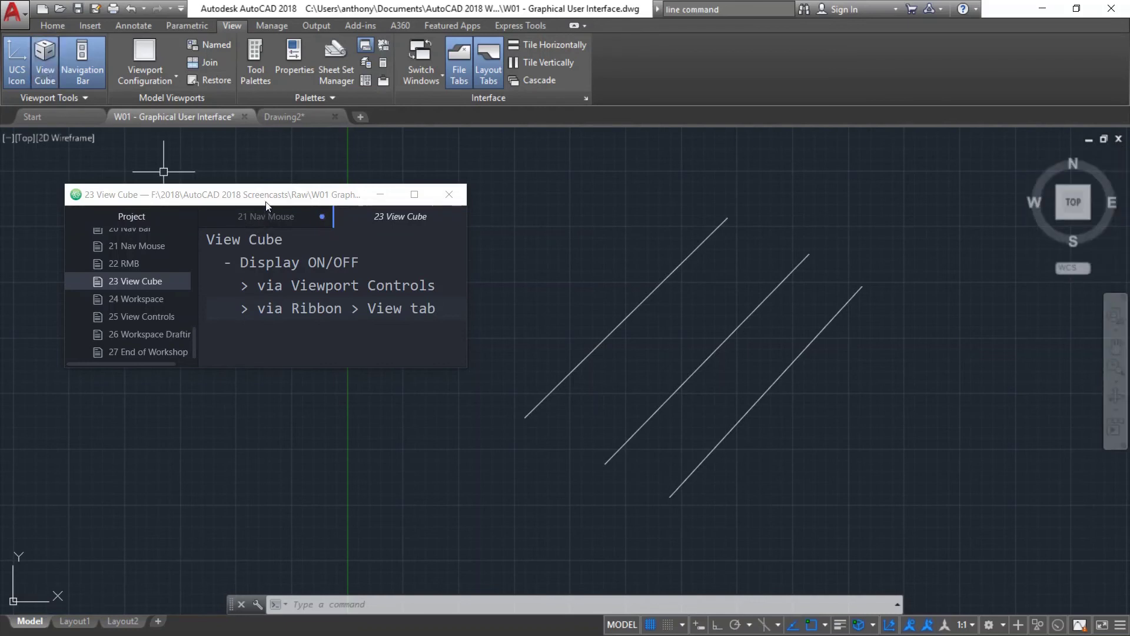
pyautogui.moveTo(267, 200); pyautogui.dragTo(281, 206)
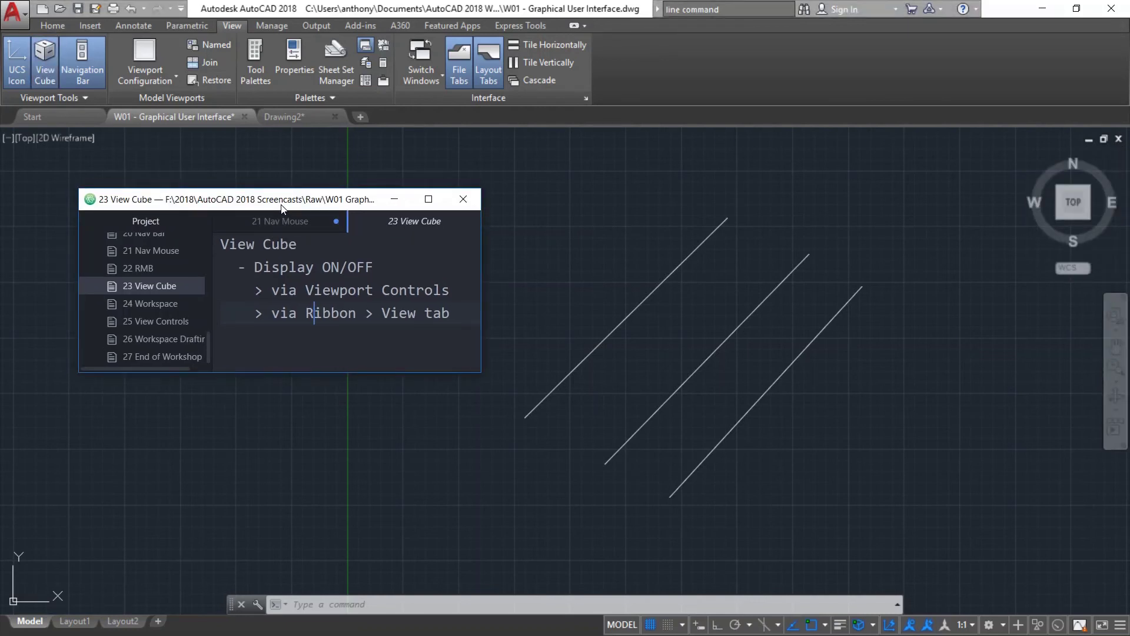